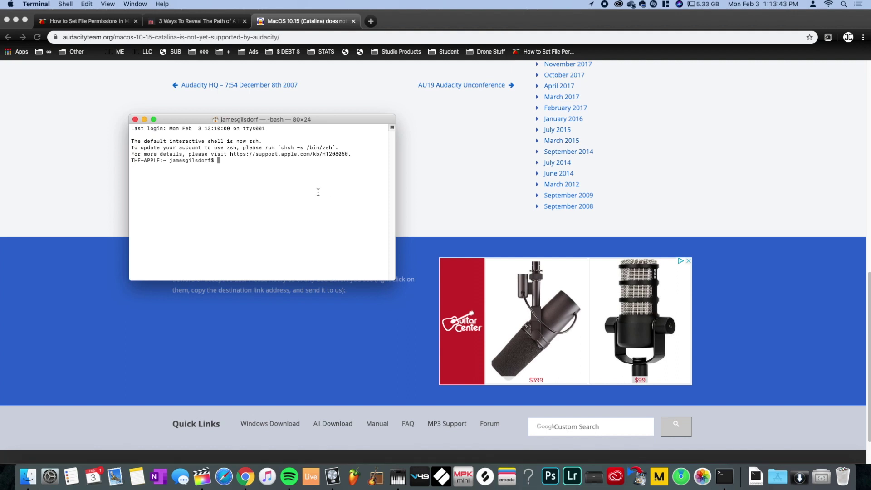
Run the Audacity launch command in Terminal and bring the Audacity window to the front.
key(Return)
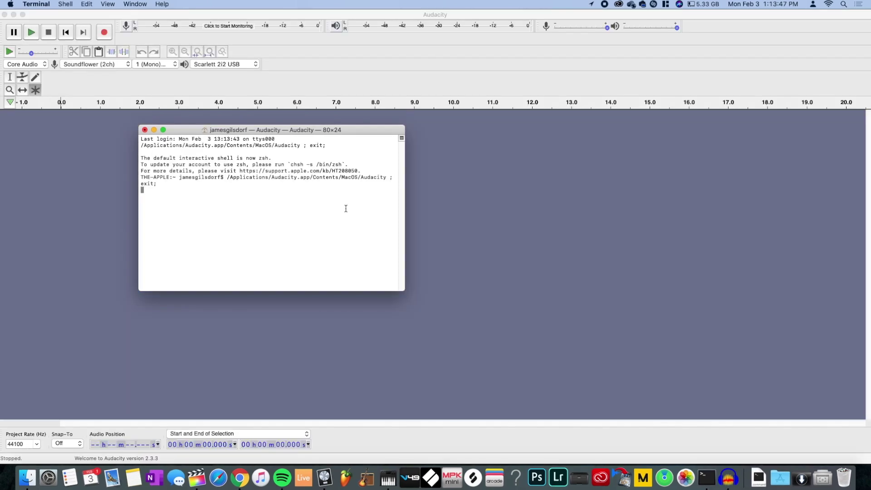
click(84, 220)
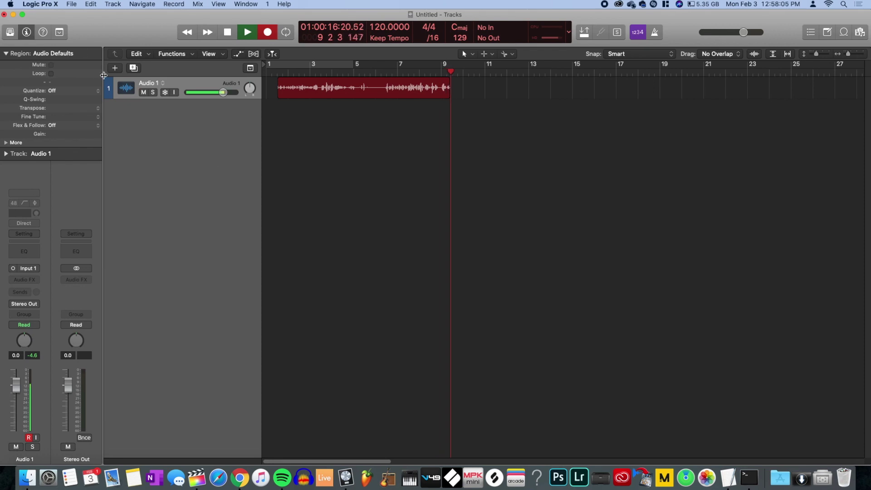
Check the macOS version (Catalina 10.15.2) in About This Mac, then launch Audacity from the Dock.
click(10, 4)
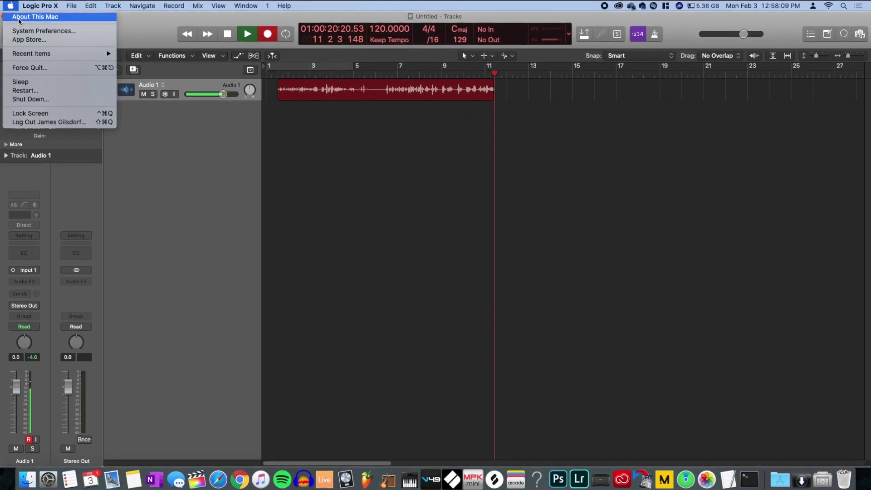
key(Escape)
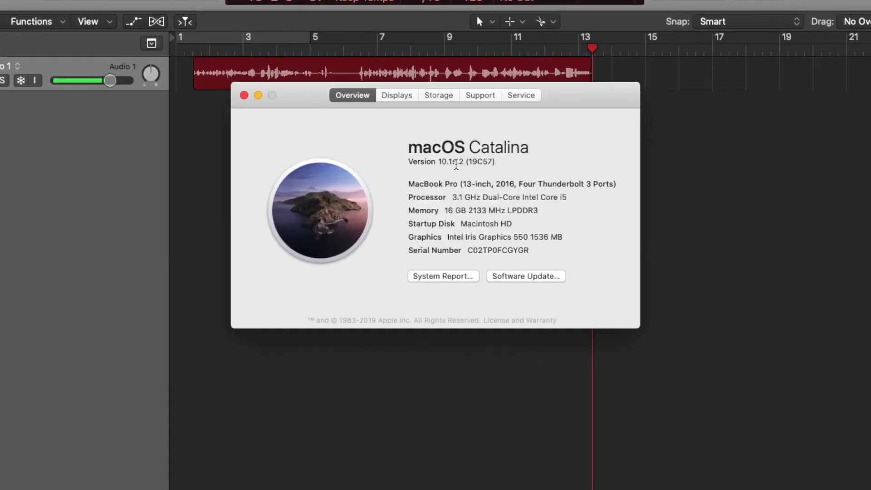
drag(442, 165, 478, 187)
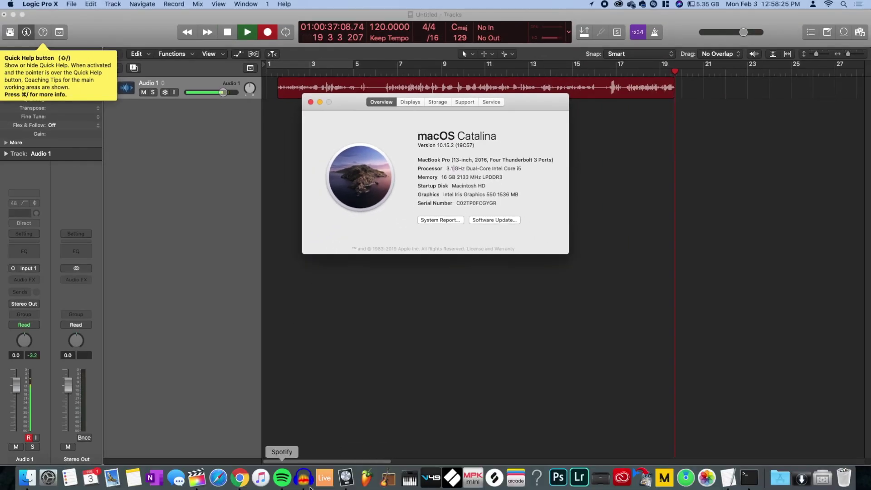
click(303, 477)
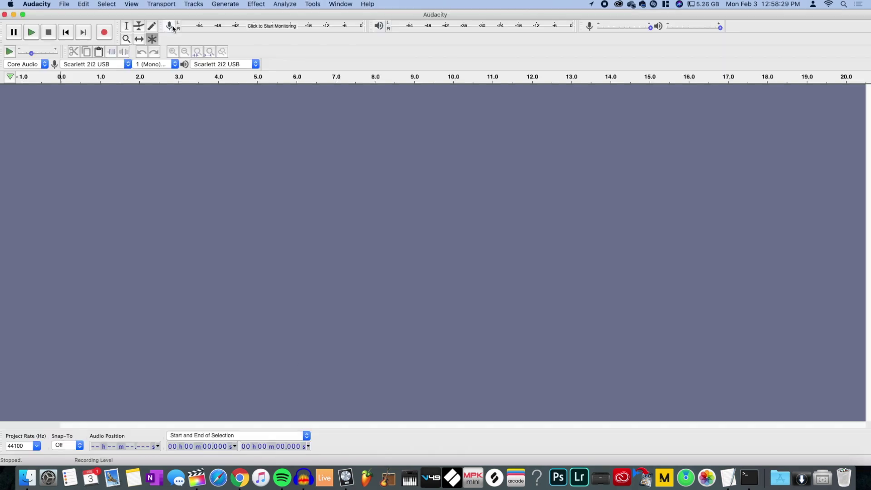
Start input monitoring with Scarlett 2i2 USB in mono and make a test recording.
click(169, 26)
click(178, 36)
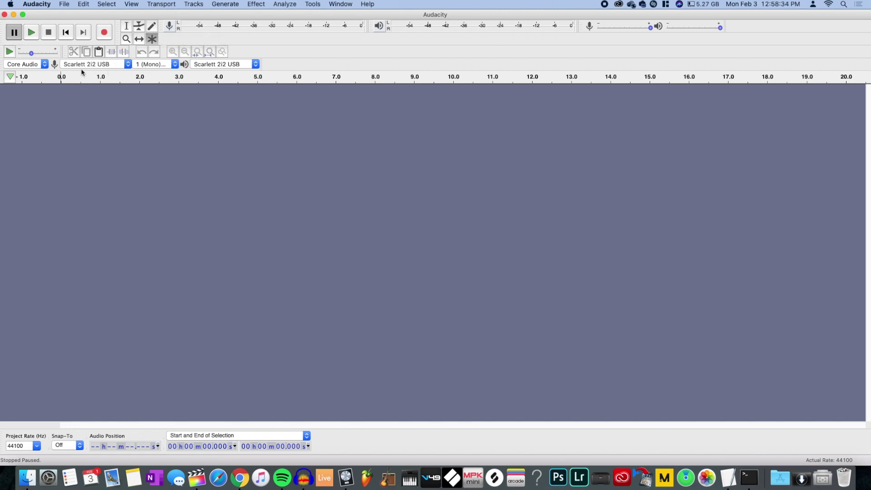
click(99, 65)
click(112, 65)
click(155, 64)
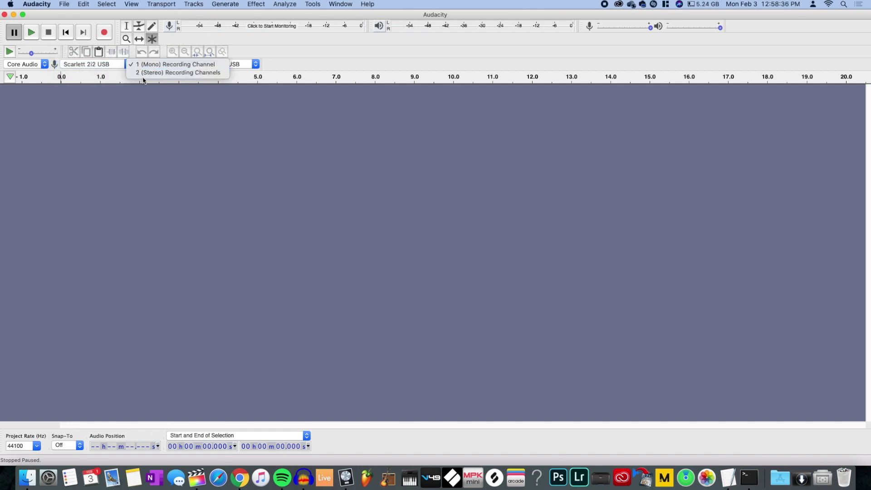
click(218, 66)
click(218, 70)
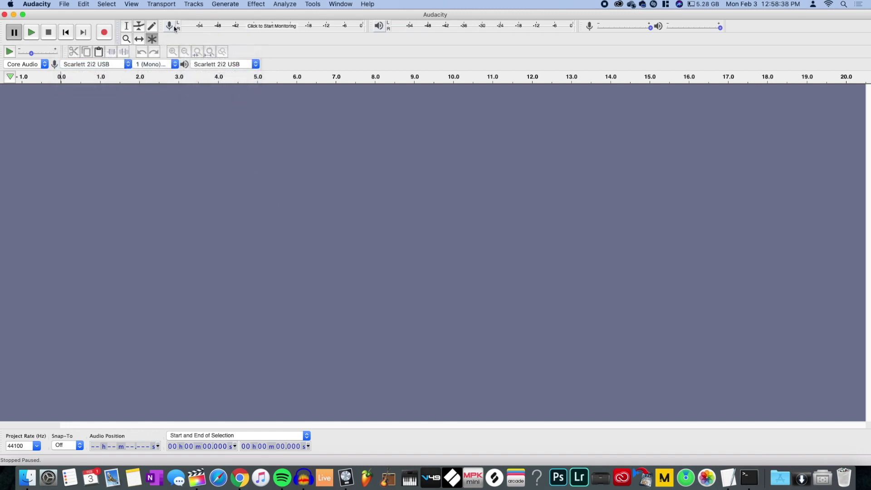
click(103, 32)
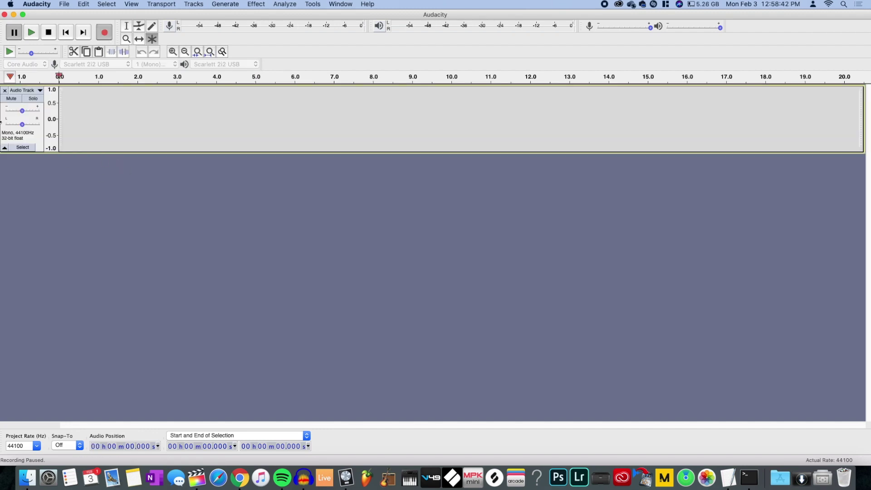
Remove the test audio track and pause the transport.
click(4, 90)
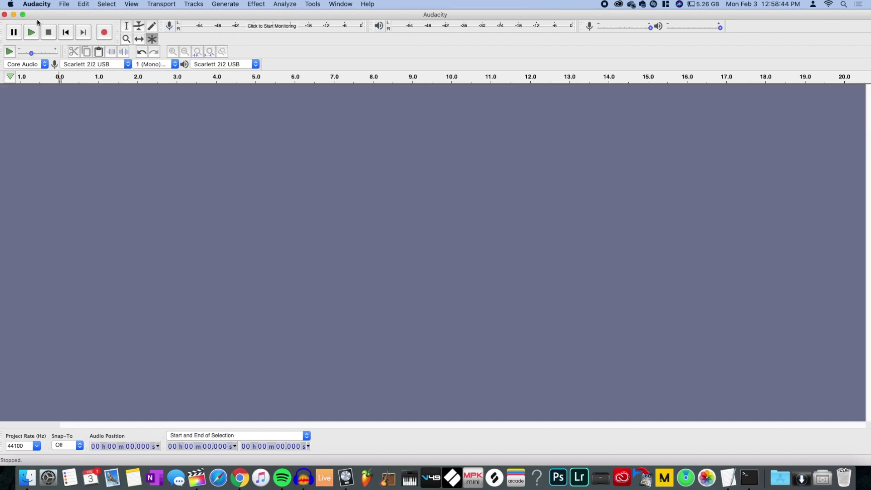
click(21, 30)
click(10, 4)
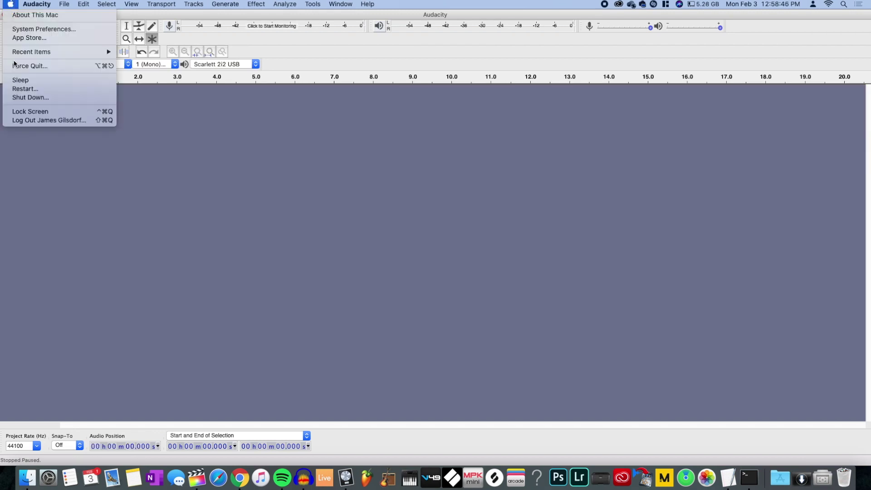
click(418, 179)
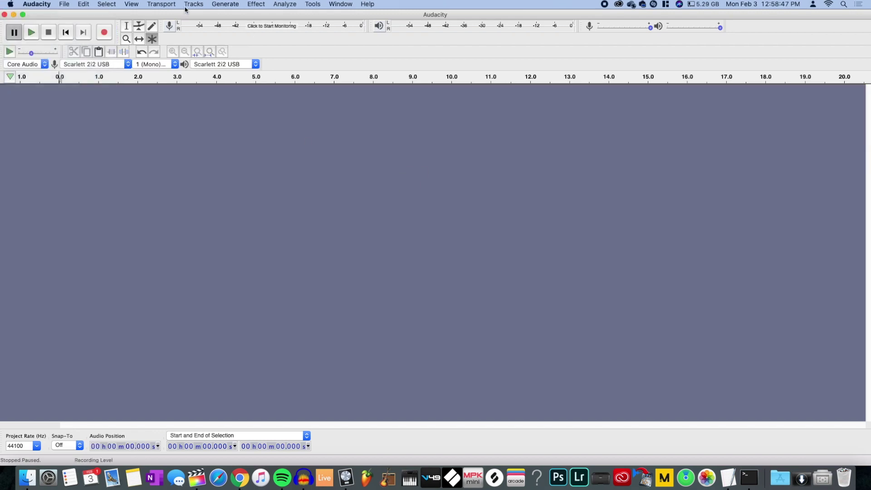
Close the untitled project without saving, quit Audacity, and open a Finder window.
click(4, 14)
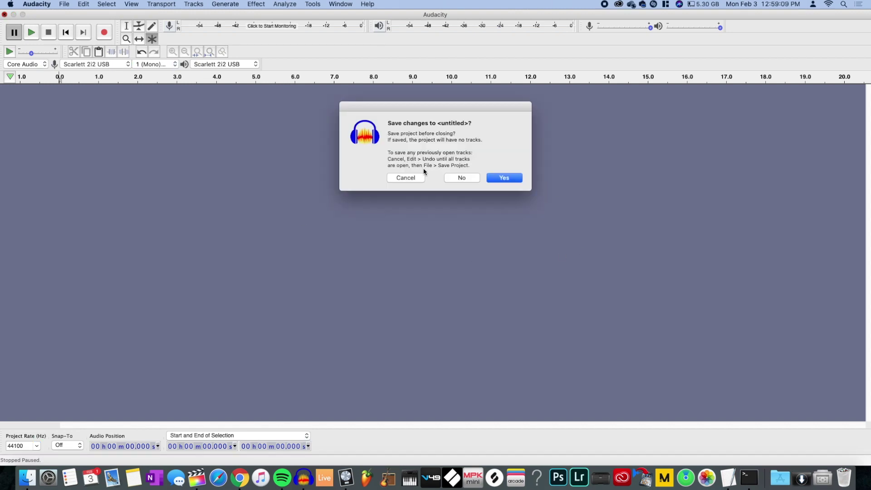
click(460, 178)
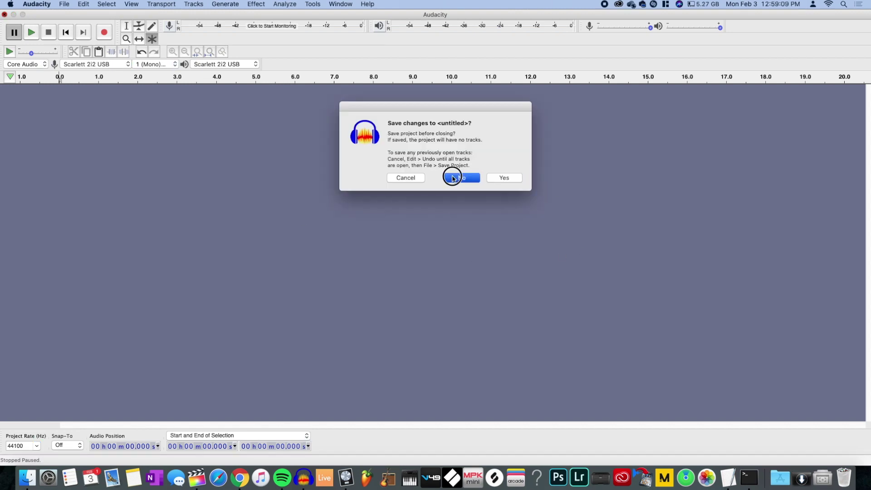
right_click(308, 485)
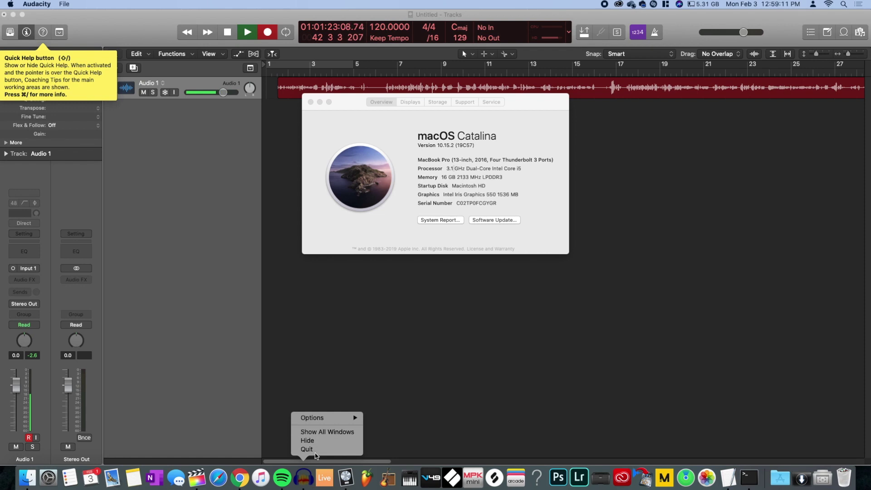
click(309, 458)
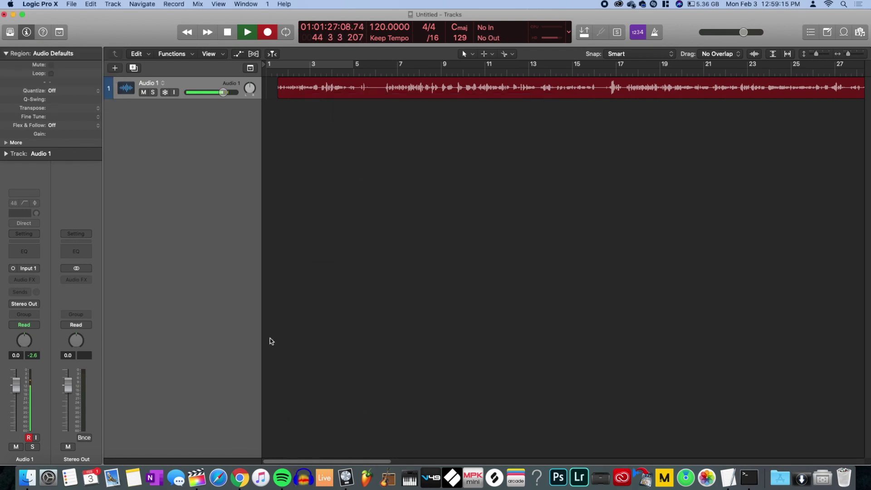
click(27, 478)
Go to the Computer view and select Macintosh HD, dismissing the administrator permission alert.
click(118, 4)
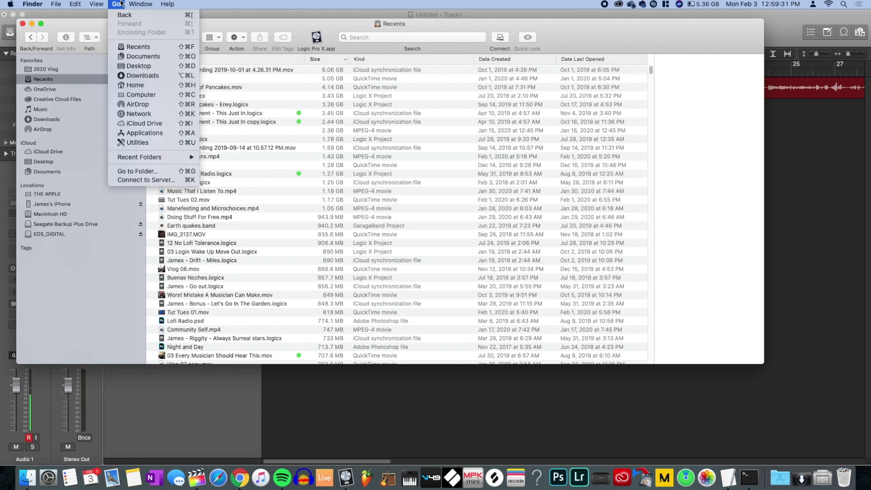
click(141, 95)
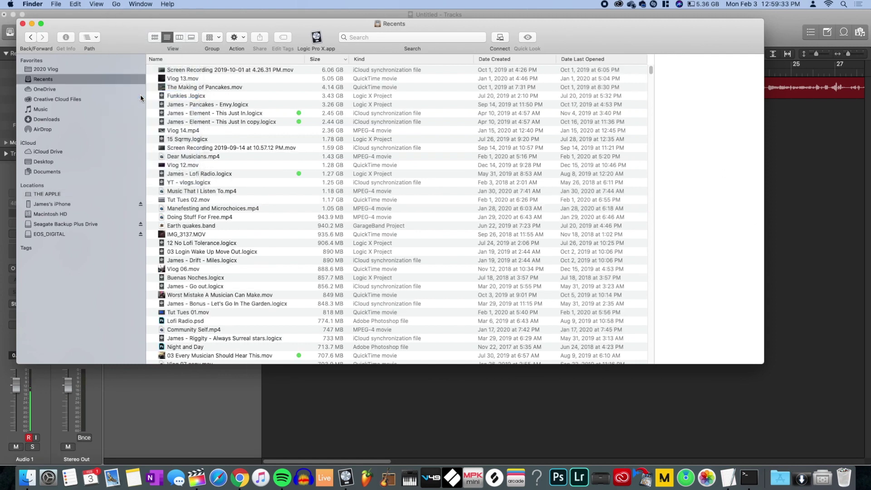
click(162, 88)
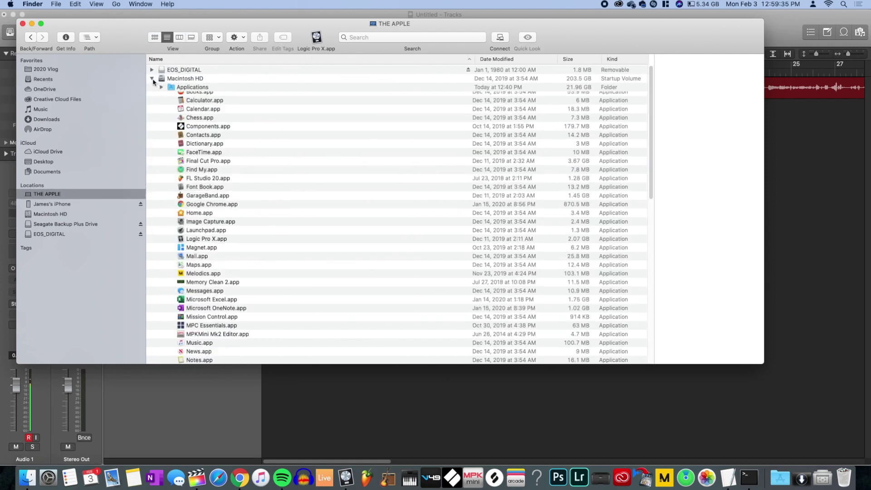
click(152, 79)
click(181, 82)
drag(181, 86, 179, 88)
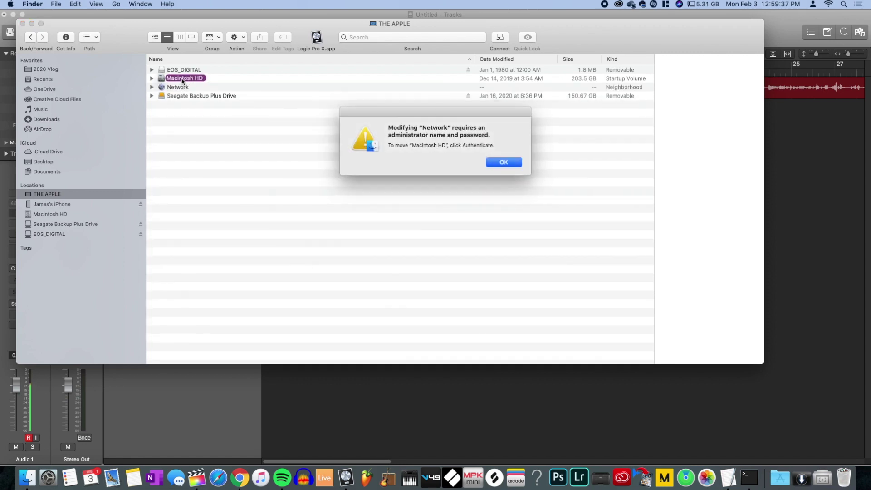
click(502, 165)
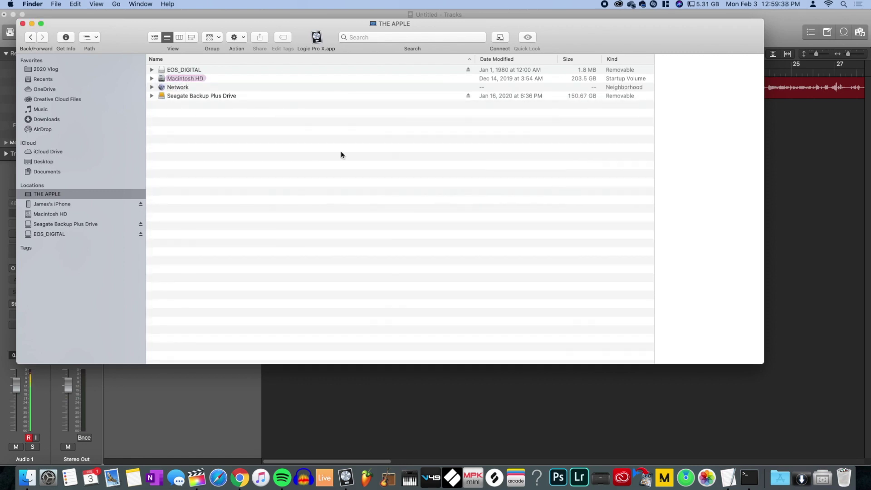
Inspect the volumes Macintosh HD, EOS_DIGITAL, Network and Seagate Backup Plus Drive.
click(171, 77)
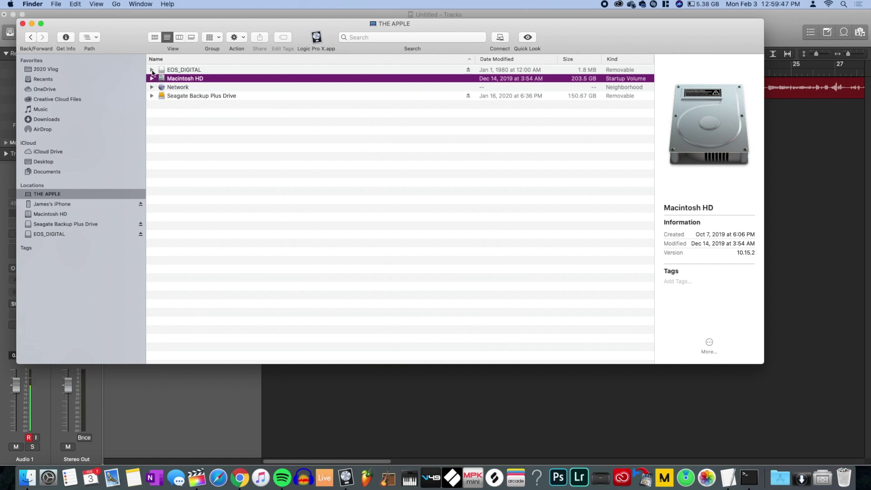
click(172, 71)
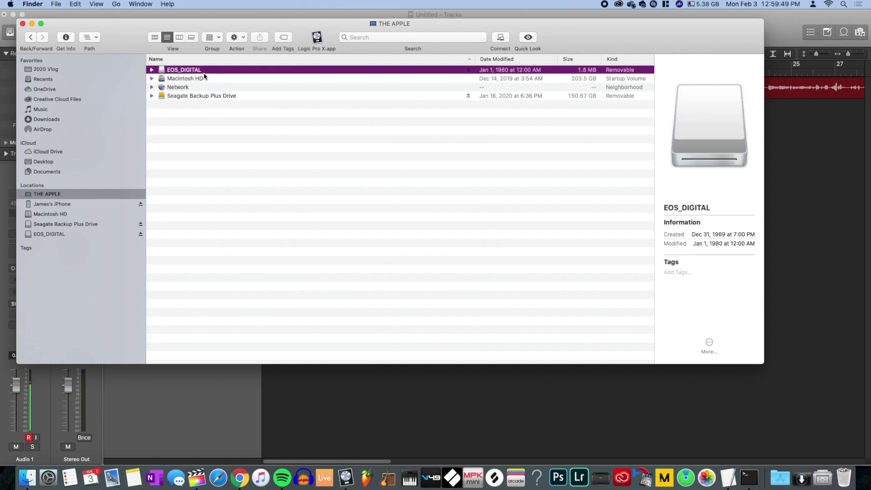
click(190, 88)
click(198, 98)
click(209, 113)
click(184, 88)
click(179, 96)
click(174, 107)
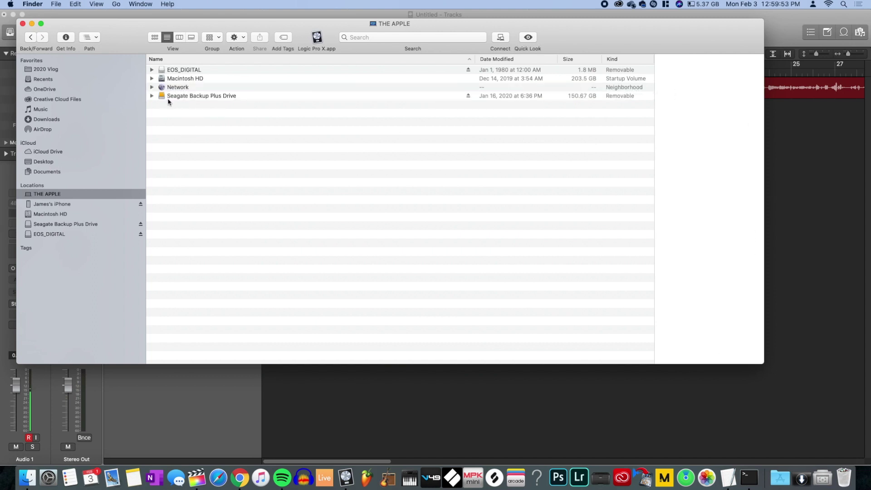
click(166, 96)
click(218, 139)
Open the Applications folder on Macintosh HD in icon view.
click(152, 78)
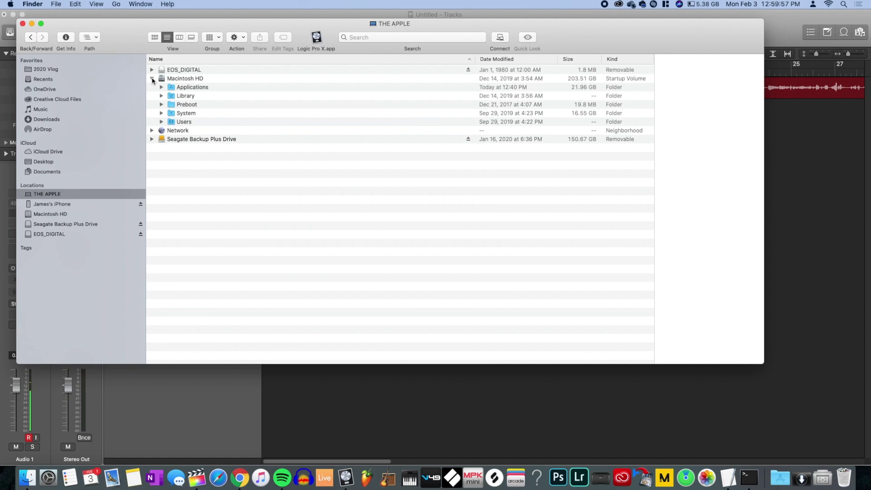
click(161, 88)
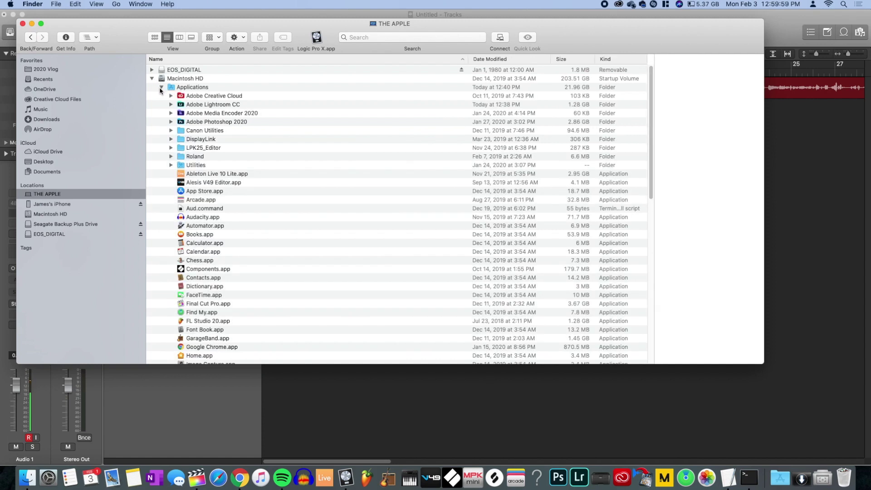
click(191, 79)
click(196, 87)
double_click(200, 90)
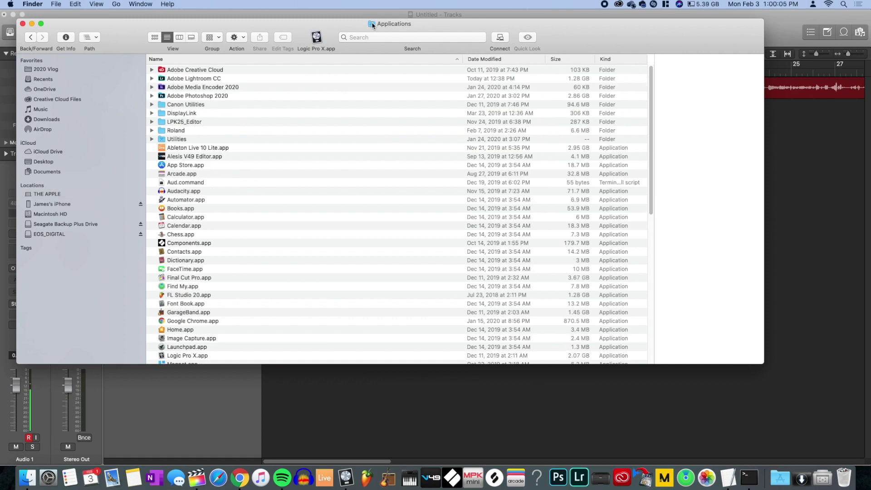
click(33, 38)
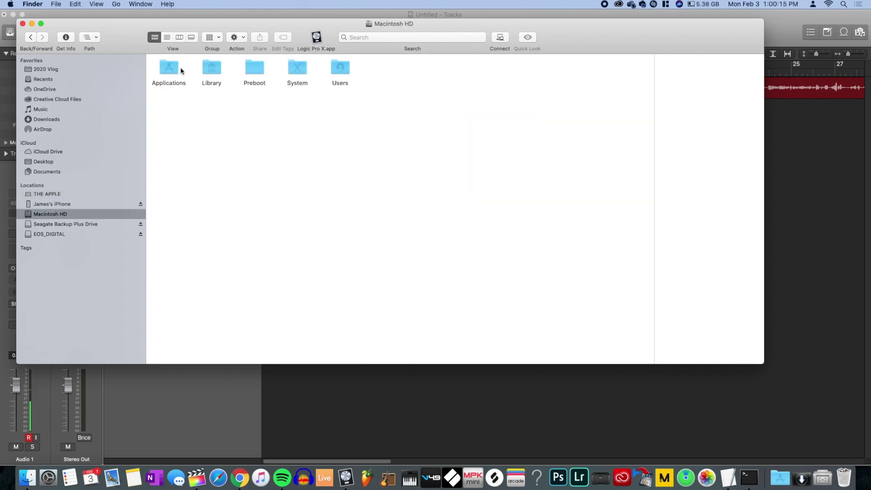
click(172, 74)
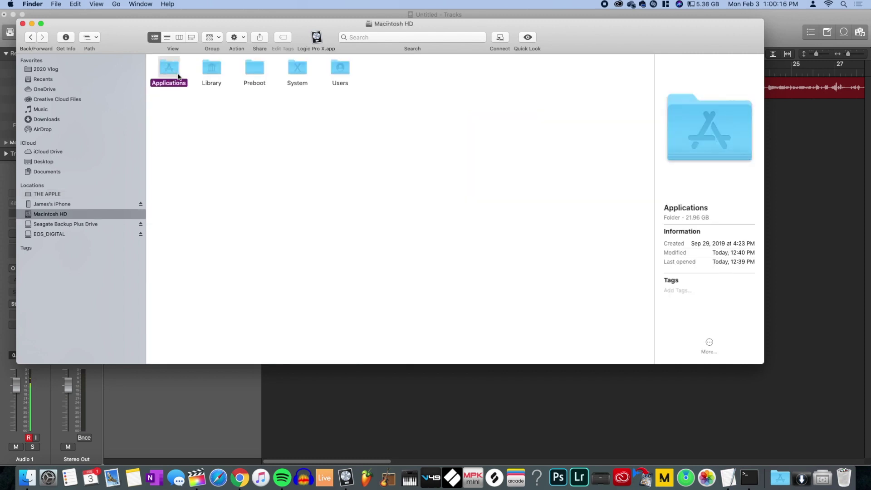
click(176, 74)
click(177, 72)
double_click(169, 72)
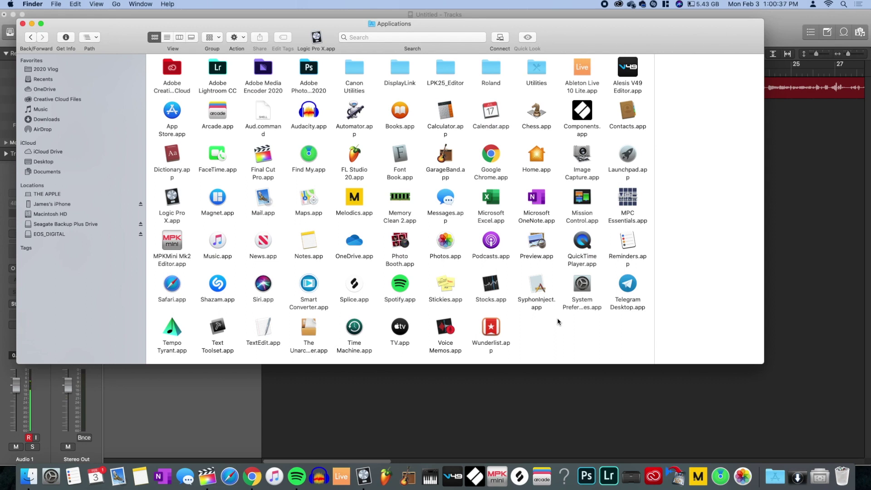
Bring up Spotlight Search and reposition its search bar.
key(super+space)
drag(213, 214, 280, 214)
click(845, 5)
click(842, 18)
click(845, 6)
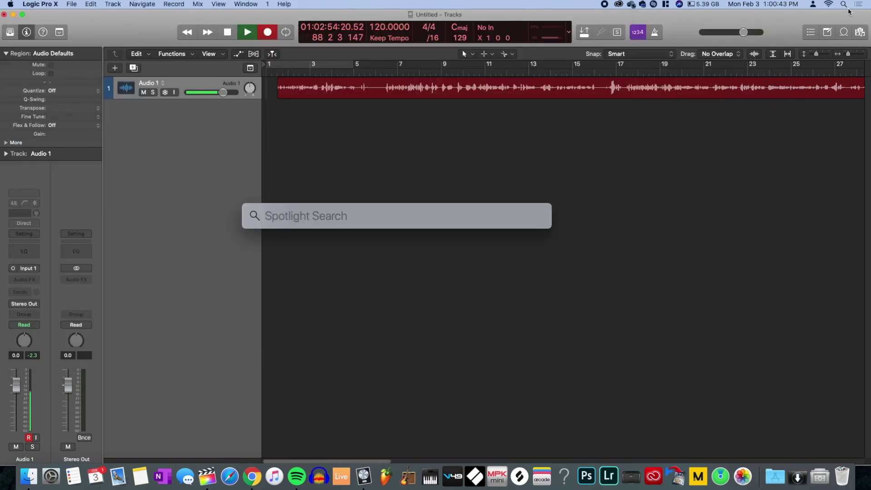
Launch TextEdit from Spotlight by typing 'te' and start a new document.
click(844, 7)
click(845, 7)
text(textEdit.app)
key(Return)
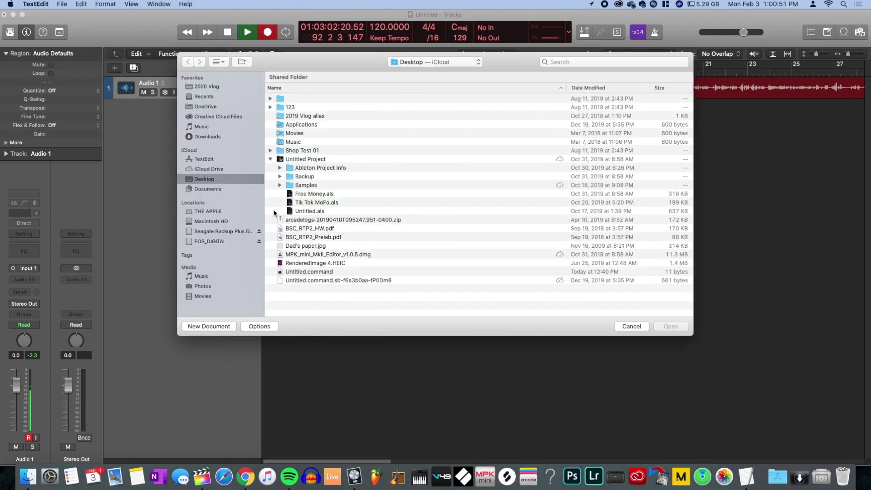
click(209, 326)
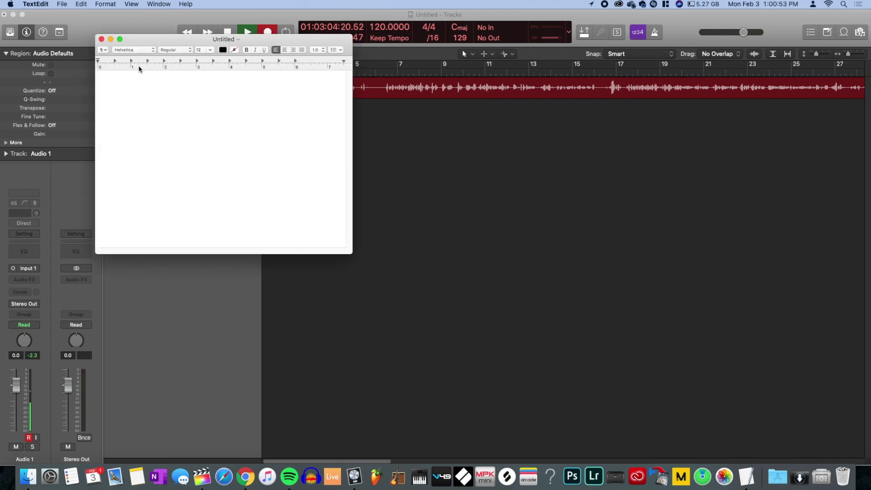
Make the document plain text, paste 'open /Applications/Audacity.app/Contents/MacOS/Audacity', then convert to rich text.
click(105, 5)
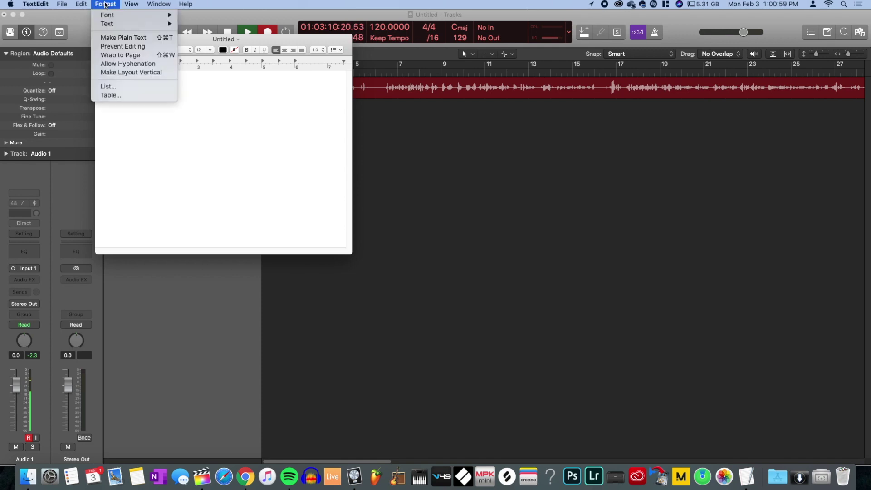
click(121, 38)
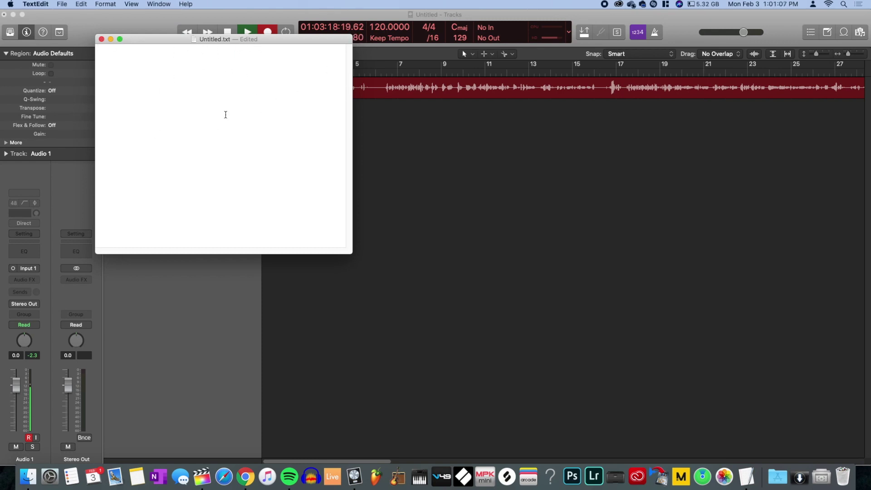
key(super+Tab)
key(super+Tab)
key(super+Tab)
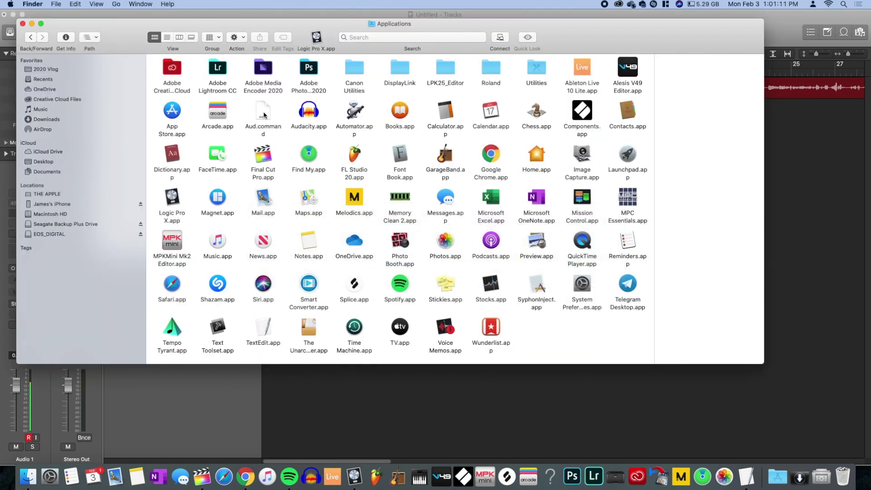
key(super+Tab)
text(open /Applications/Audacity.app/Contents/MacOS/Audacity)
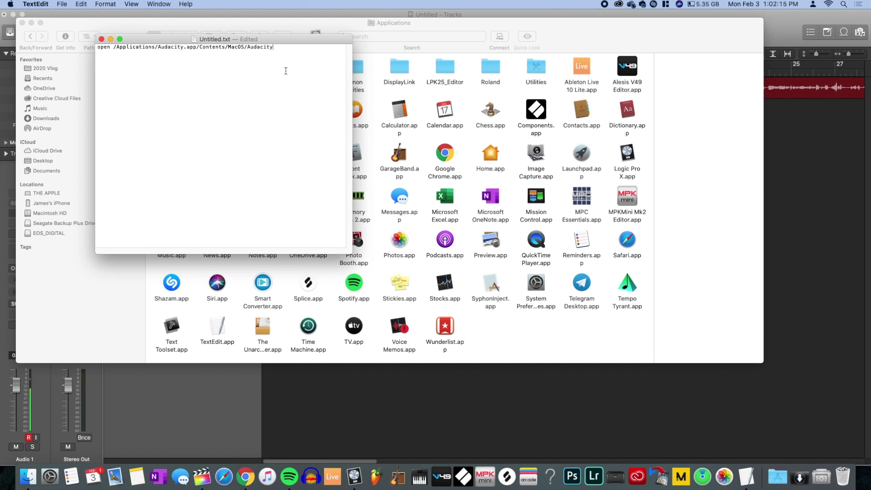
key(super+a)
click(105, 4)
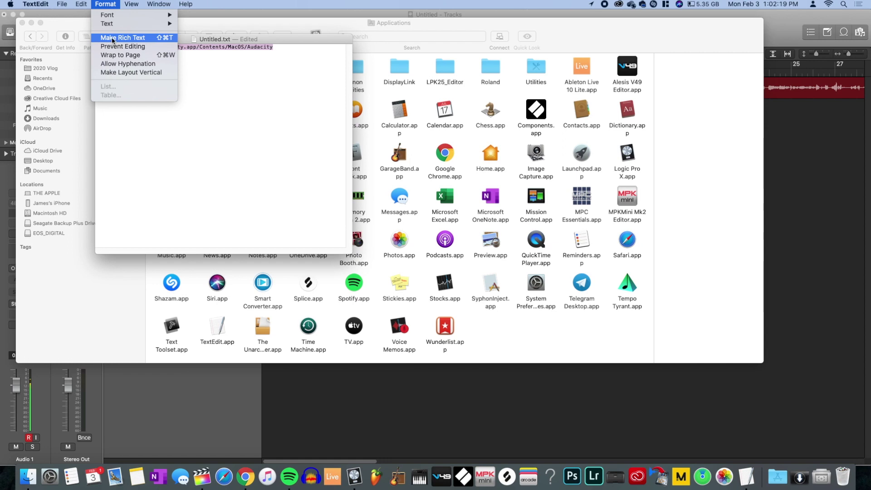
click(131, 39)
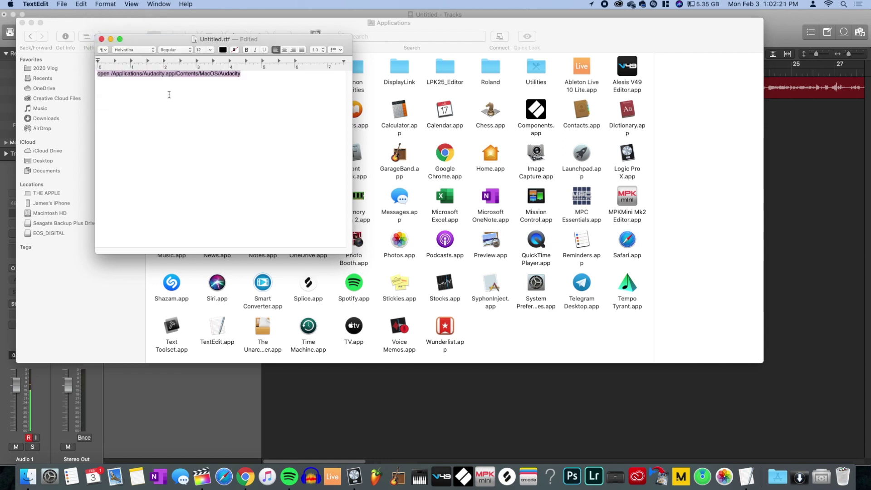
Toggle between plain and rich text, keeping Helvetica Regular, and finish as plain text (Untitled.txt).
click(99, 2)
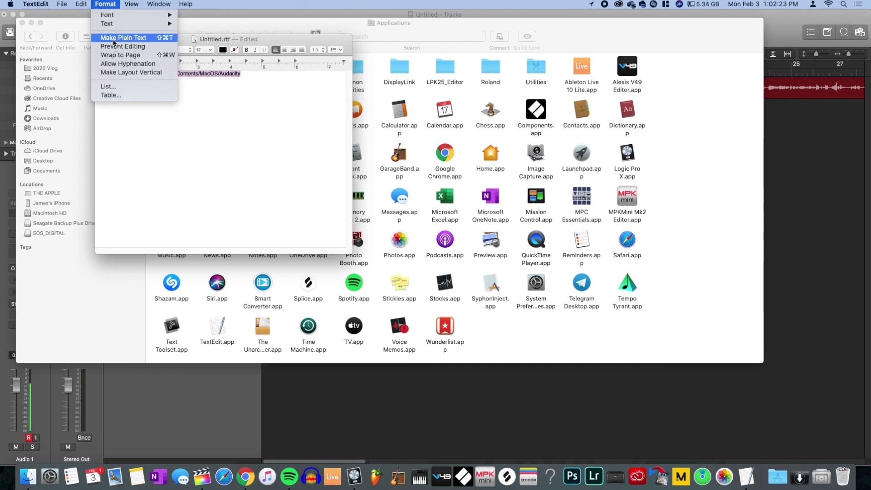
click(114, 36)
click(100, 4)
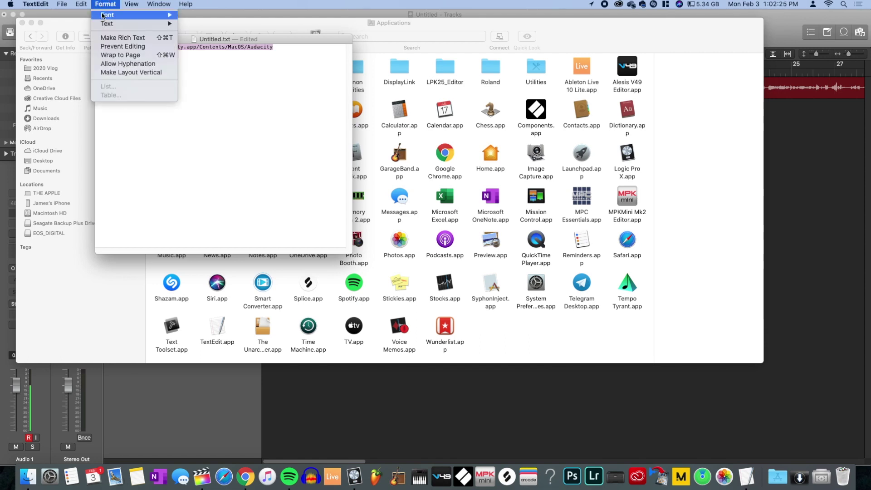
click(115, 36)
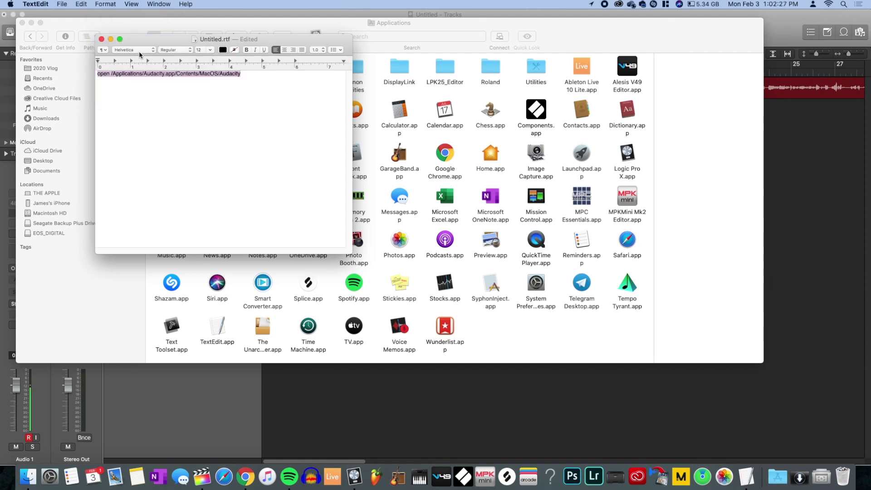
click(140, 54)
click(185, 94)
click(169, 52)
click(251, 148)
click(106, 4)
click(117, 38)
click(150, 84)
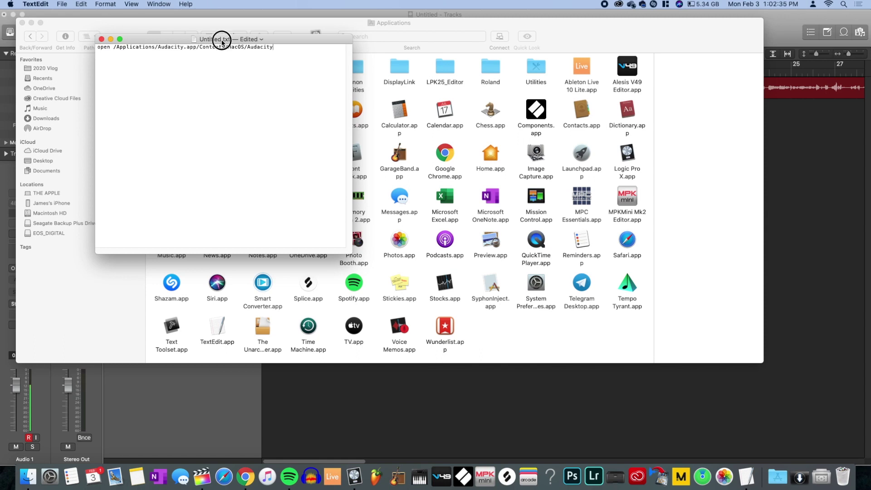
Shift the document window, highlight part of the Audacity path, and bring Finder's Applications window forward.
drag(222, 41, 235, 41)
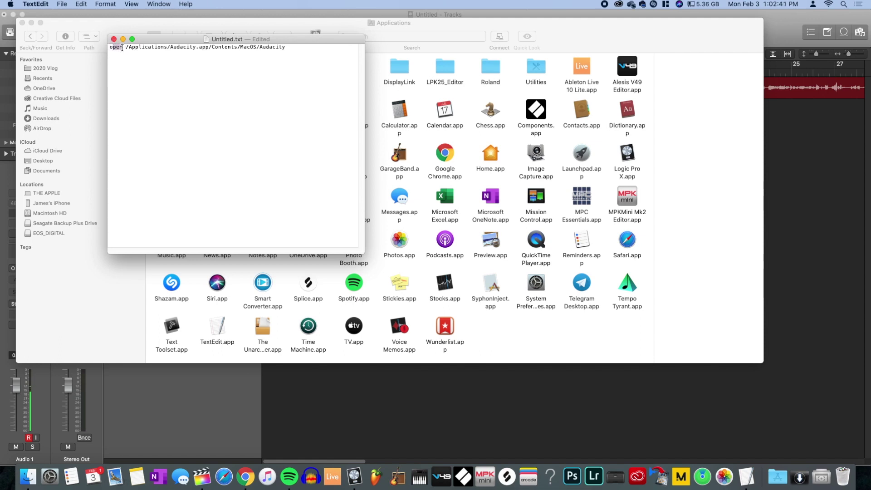
drag(129, 47, 285, 47)
click(515, 324)
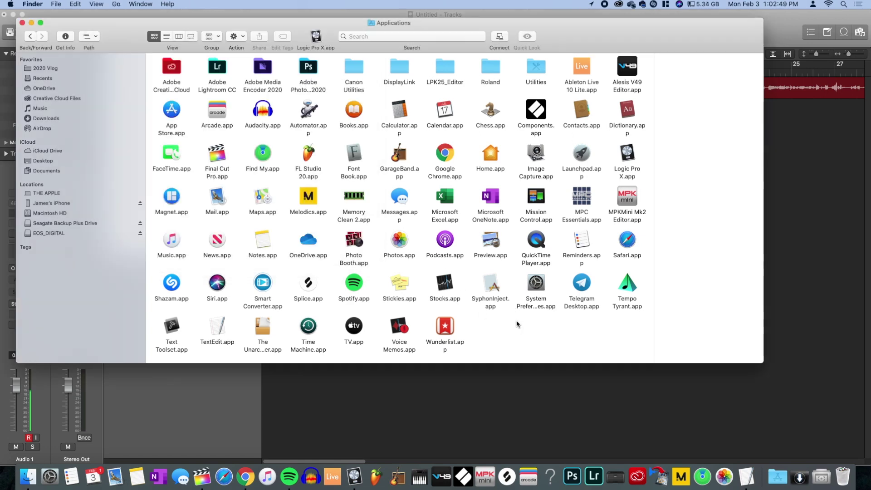
Check Audacity.app's version 2.3.3.0, then move the launch document to the right and start saving it.
click(255, 112)
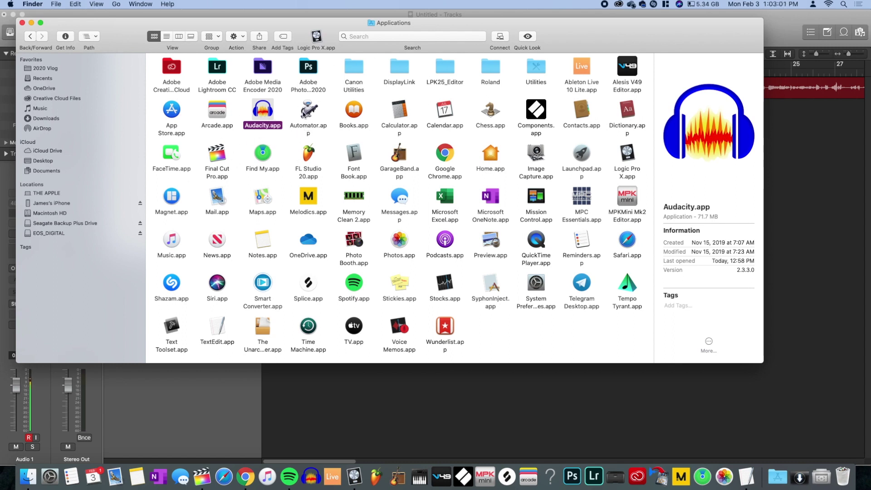
click(746, 477)
click(268, 94)
drag(281, 39, 553, 52)
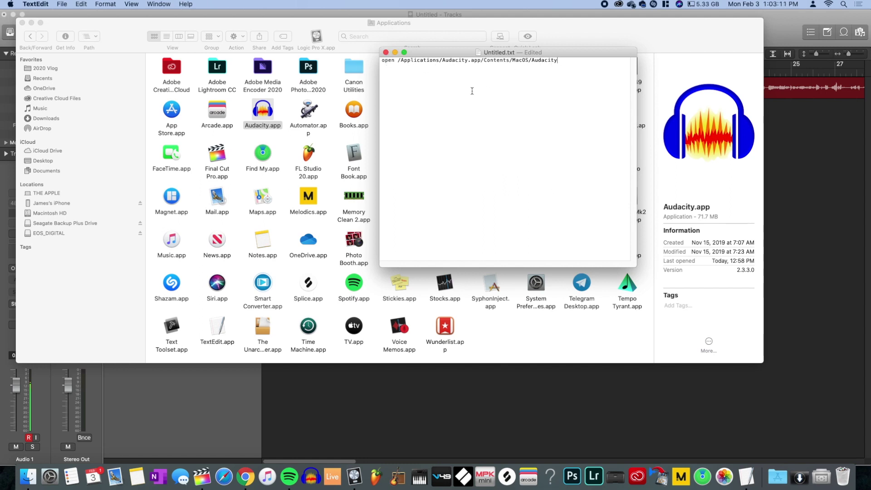
key(super+s)
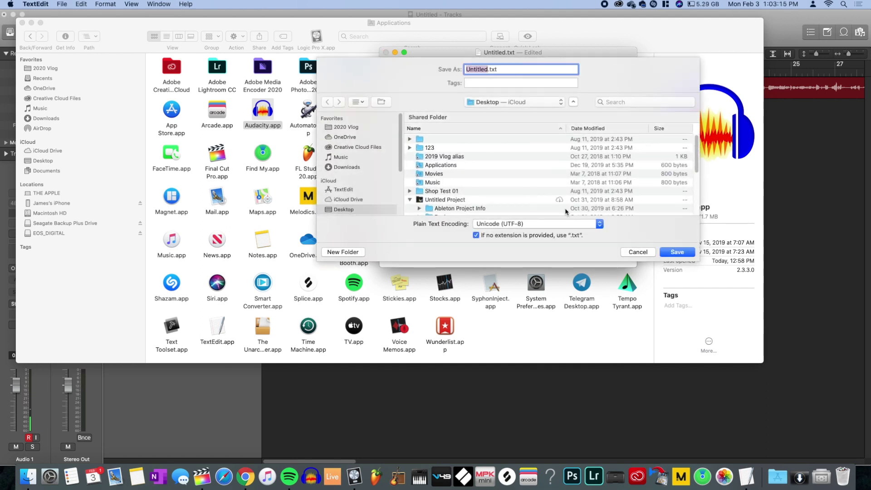
Save the document as plain text Aud123.txt on Desktop — iCloud with Unicode (UTF-8) encoding.
click(526, 225)
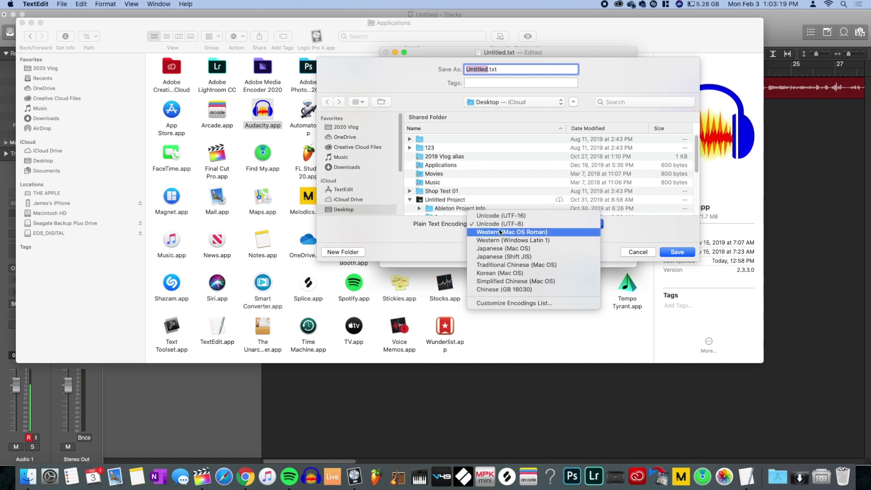
click(447, 264)
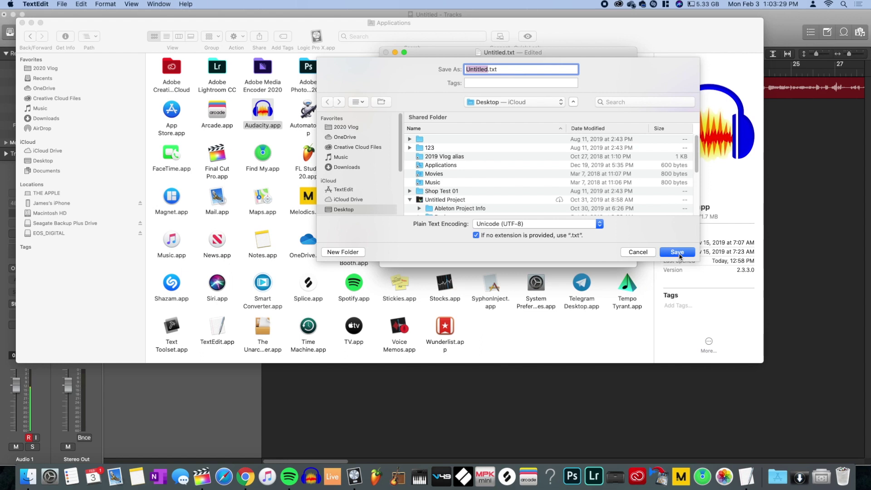
text(Awesome)
text(Aud)
text(123)
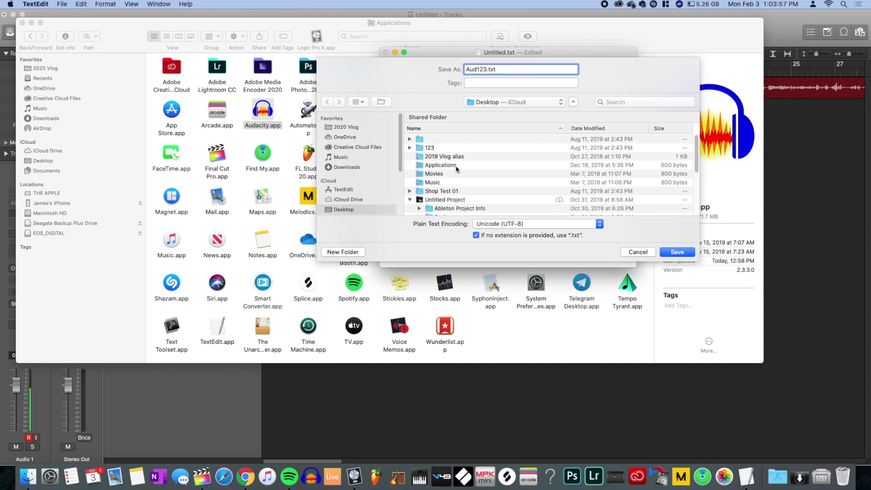
click(476, 104)
click(476, 104)
click(677, 252)
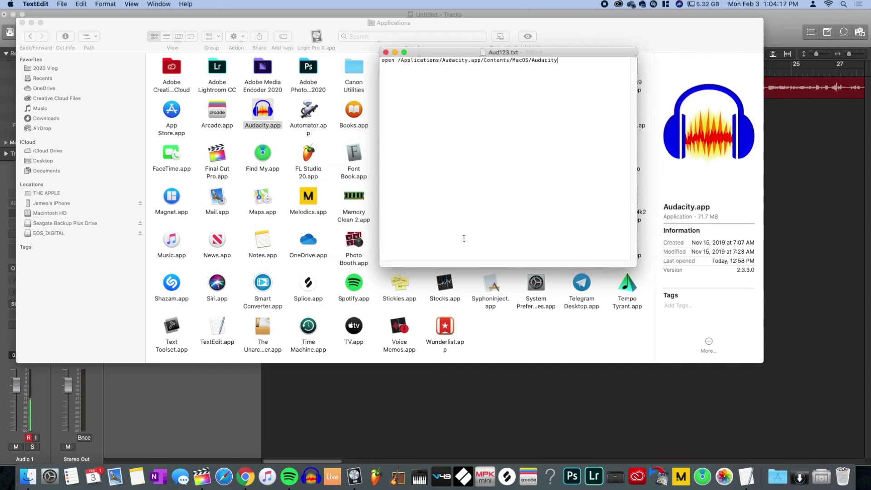
Close Aud123.txt and quit TextEdit.
click(385, 52)
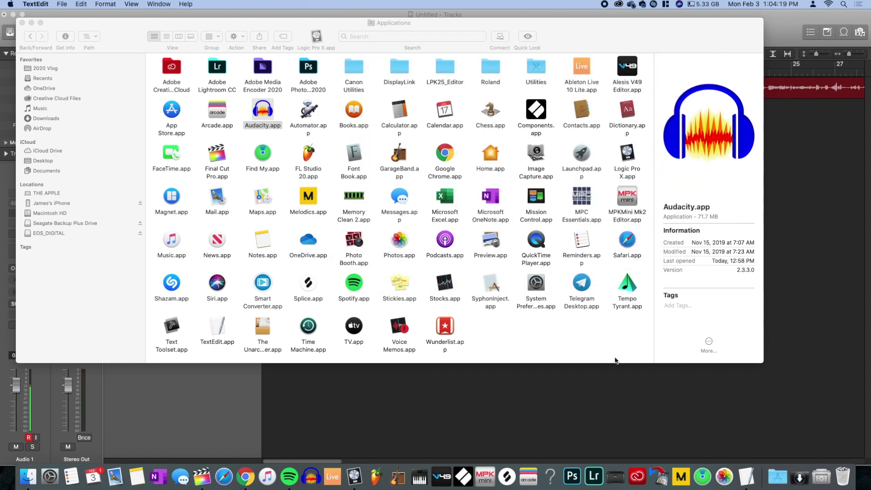
right_click(746, 476)
click(750, 439)
right_click(746, 477)
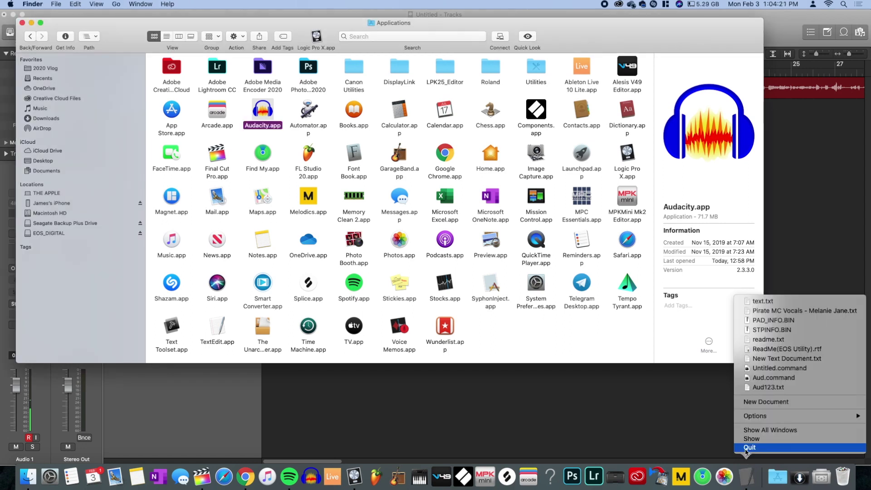
click(749, 447)
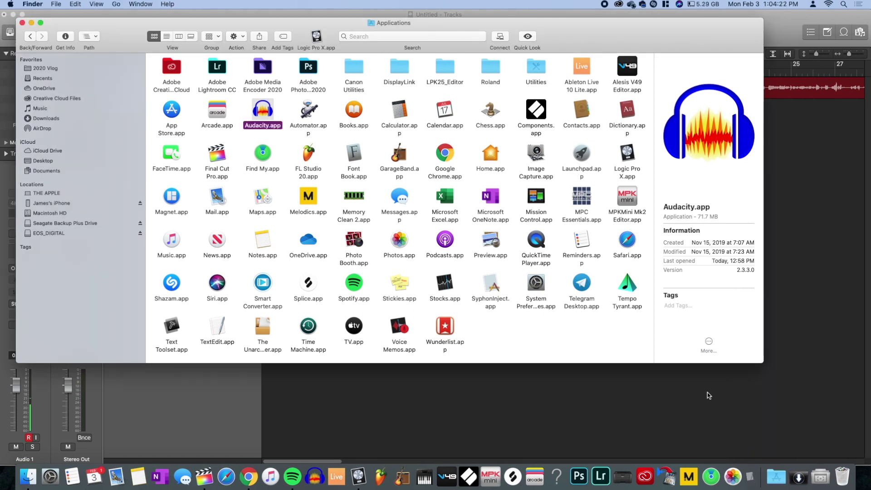
Hide Logic Pro X and Spotify, and quit Google Chrome and Final Cut Pro.
right_click(359, 476)
right_click(298, 482)
click(295, 438)
right_click(251, 476)
click(264, 447)
right_click(209, 474)
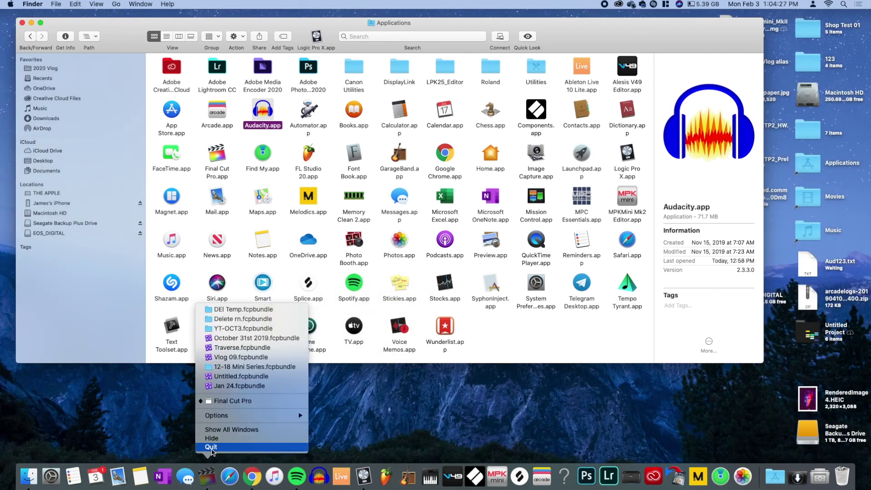
click(213, 439)
Close About This Mac, trash Untitled.command, and move Aud123.txt to the middle of the desktop.
right_click(28, 476)
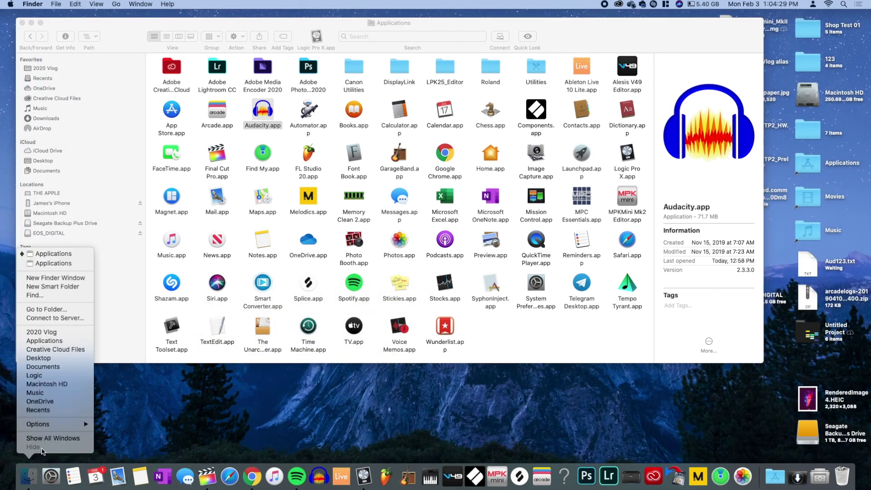
click(44, 340)
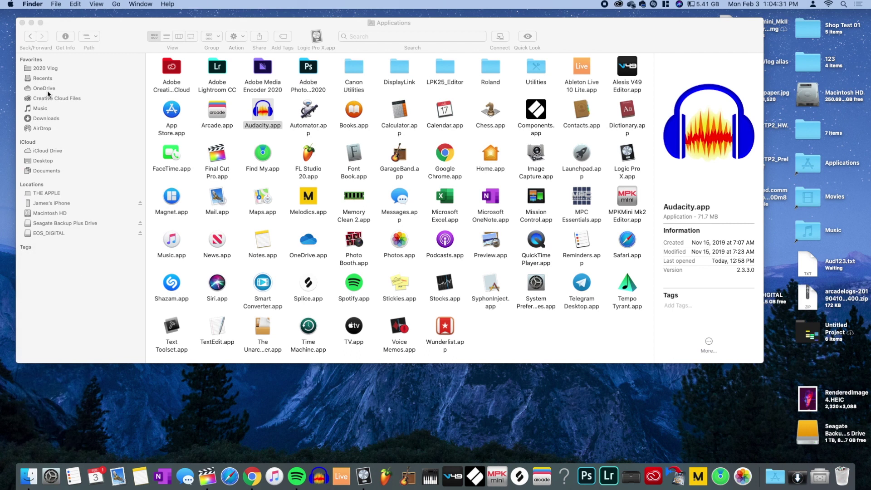
click(30, 23)
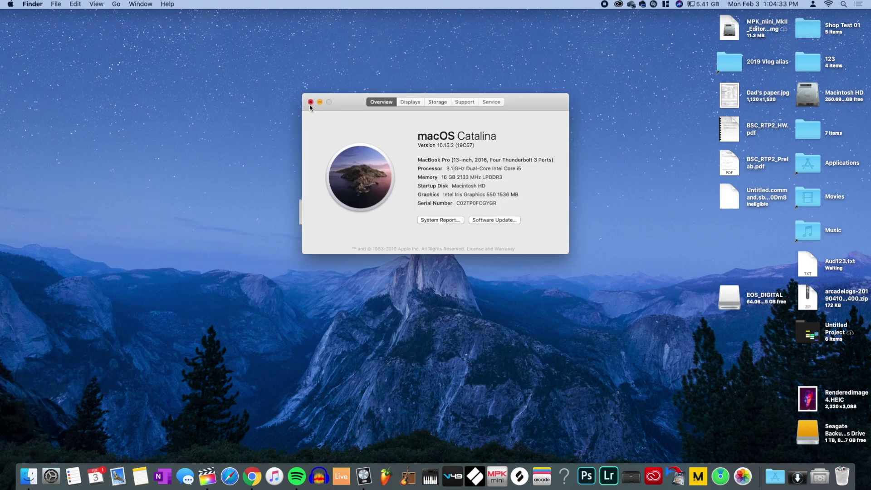
click(304, 101)
click(323, 205)
drag(311, 210, 842, 477)
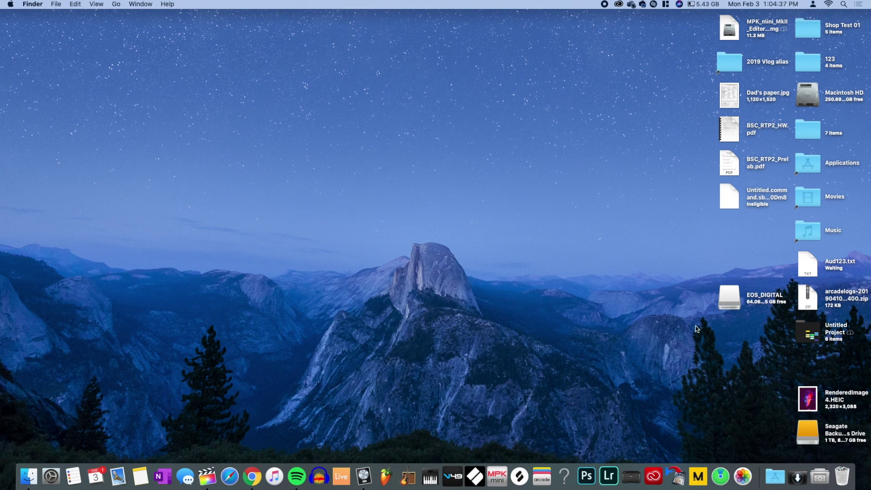
drag(801, 262, 387, 225)
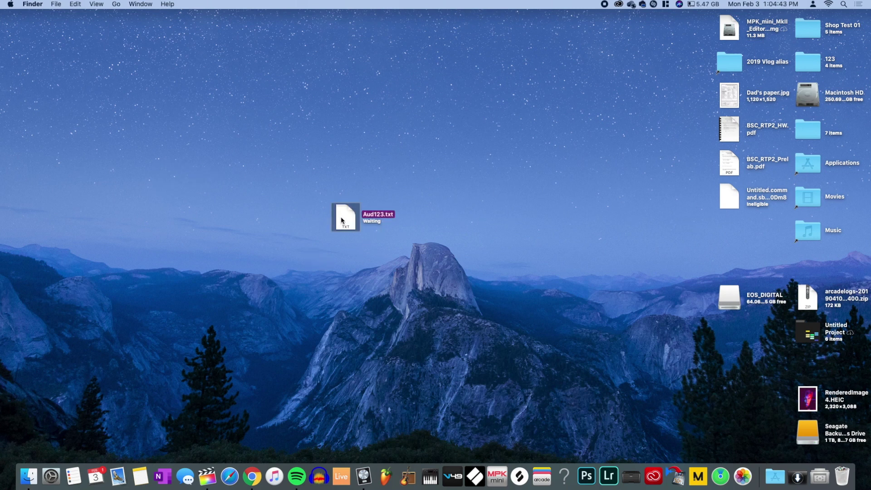
click(28, 476)
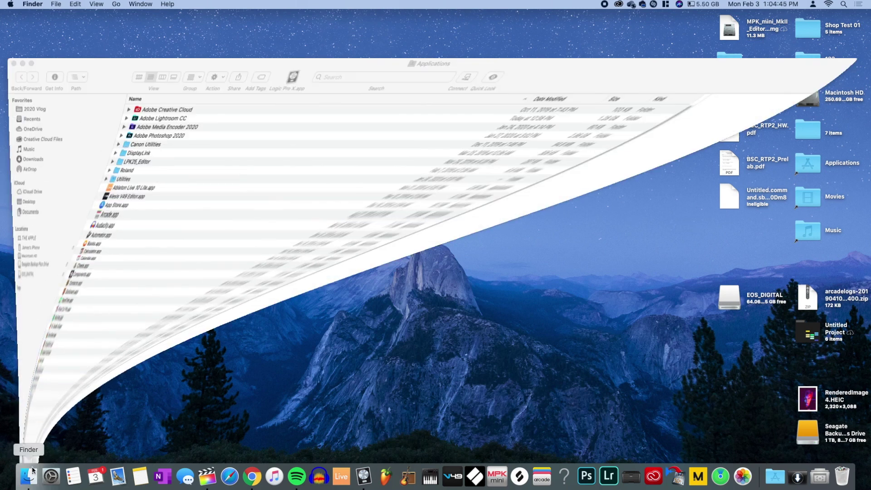
Move Aud123.txt into the Applications folder, confirming the move out of iCloud Drive.
drag(7, 10, 451, 78)
drag(550, 95, 508, 38)
drag(340, 227, 568, 205)
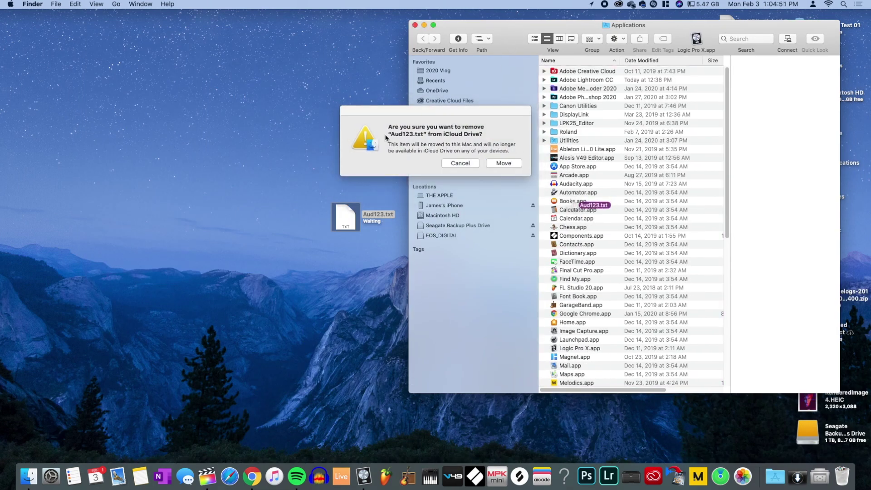
click(504, 163)
Arrange the Applications window with Magnet snaps and maximize it to fill the screen.
drag(504, 53, 98, 48)
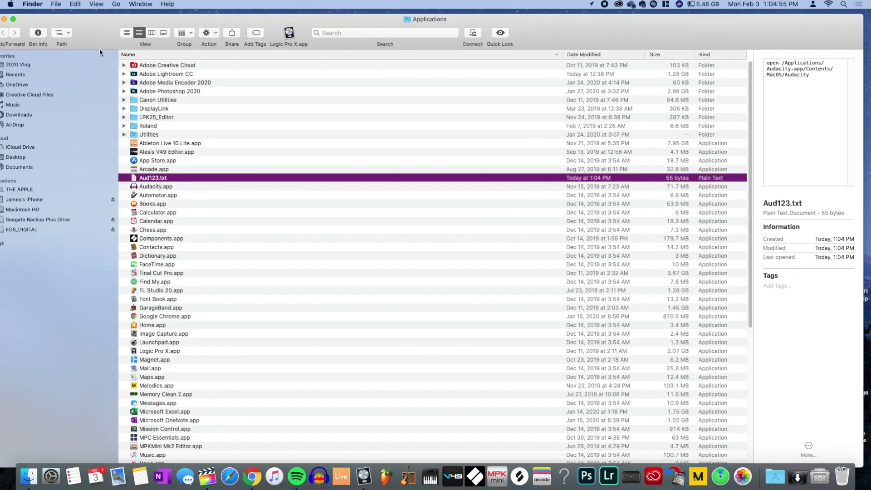
drag(256, 51, 314, 4)
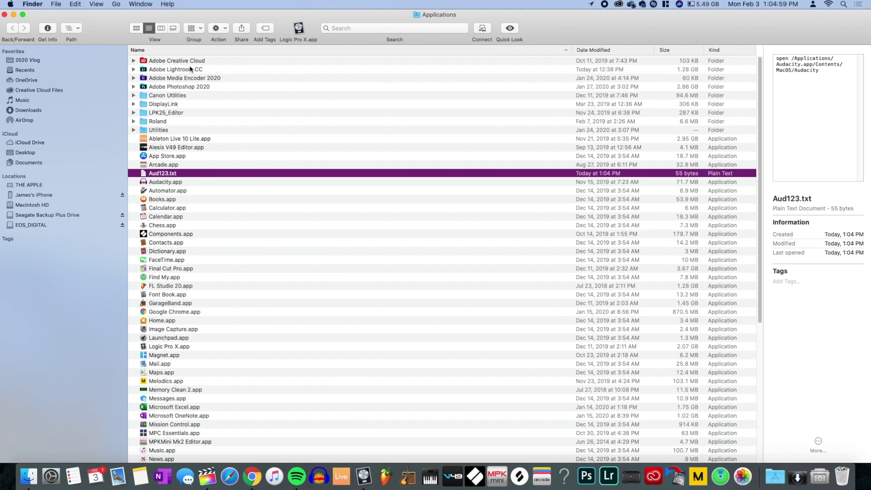
drag(296, 17, 2, 160)
drag(120, 33, 867, 81)
drag(789, 15, 630, 5)
click(665, 4)
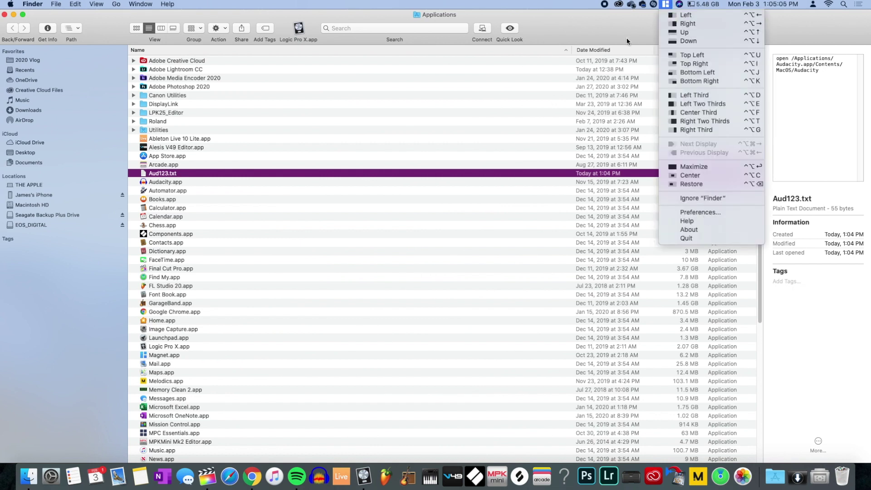
click(705, 121)
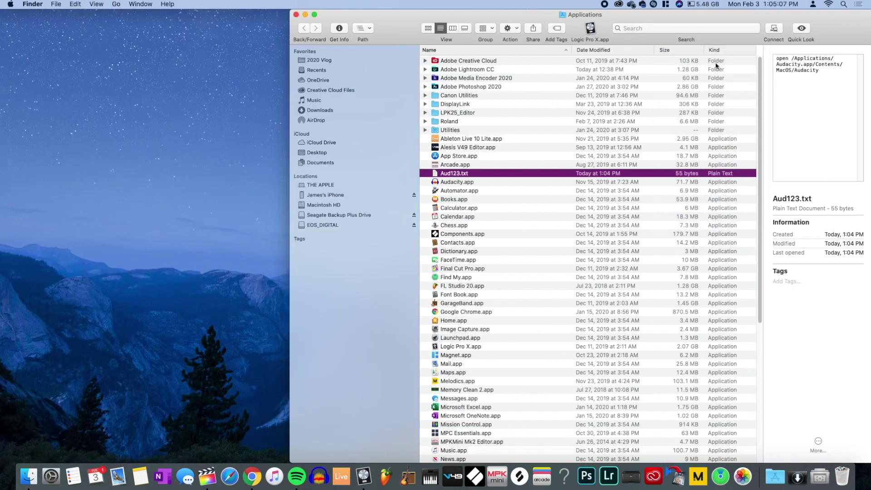
click(665, 4)
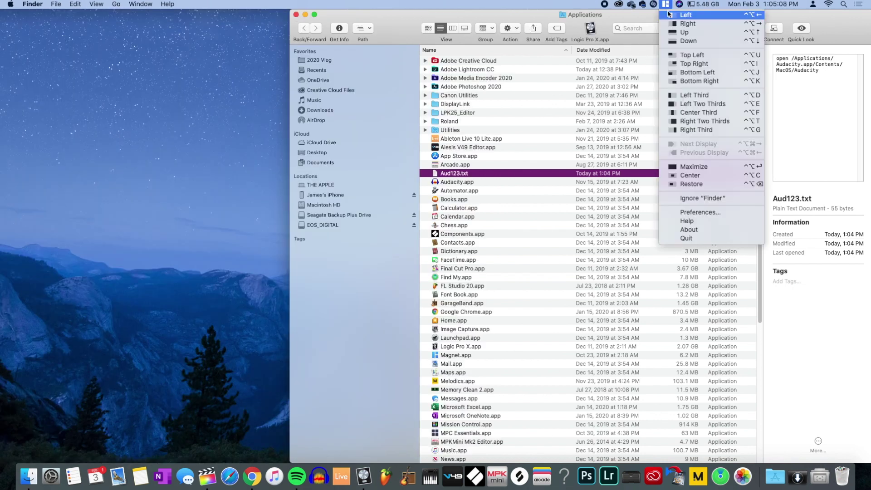
click(684, 32)
double_click(668, 16)
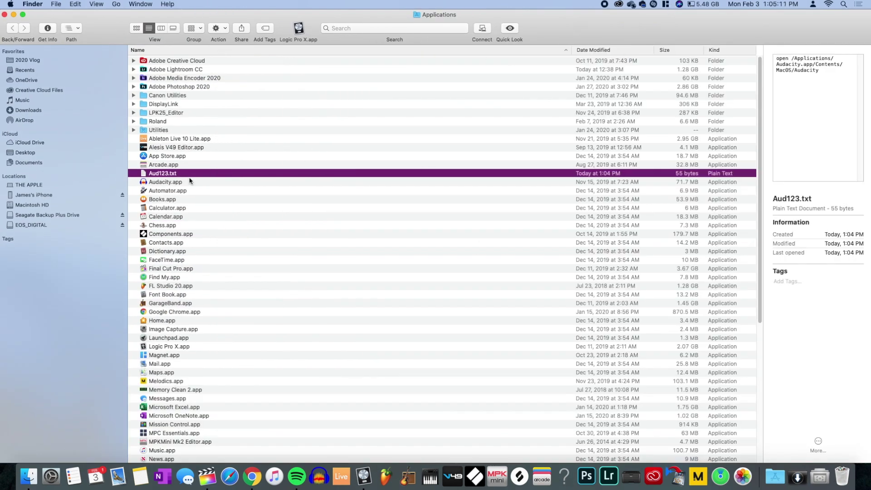
Select Aud123.txt in the Applications list and start renaming it.
click(166, 182)
click(166, 173)
click(175, 174)
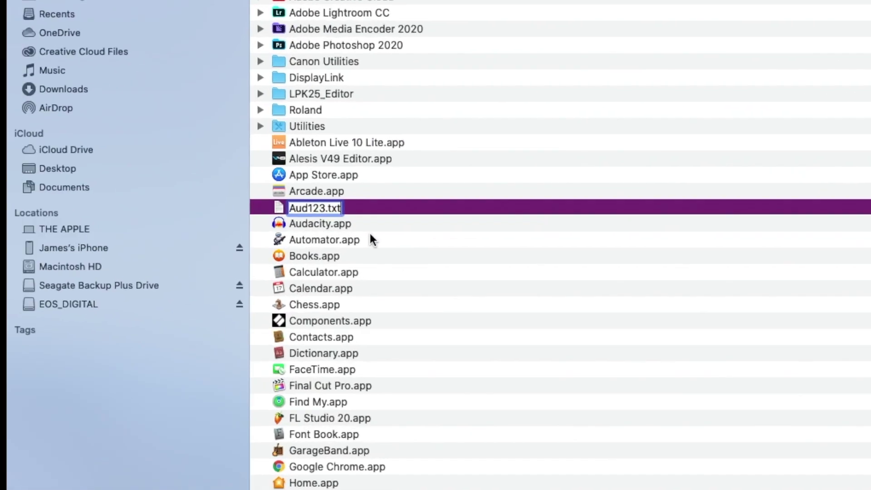
Rename Aud123.txt to Aud123.command, keeping the .command extension, and preview its contents.
key(BackSpace)
key(BackSpace)
key(BackSpace)
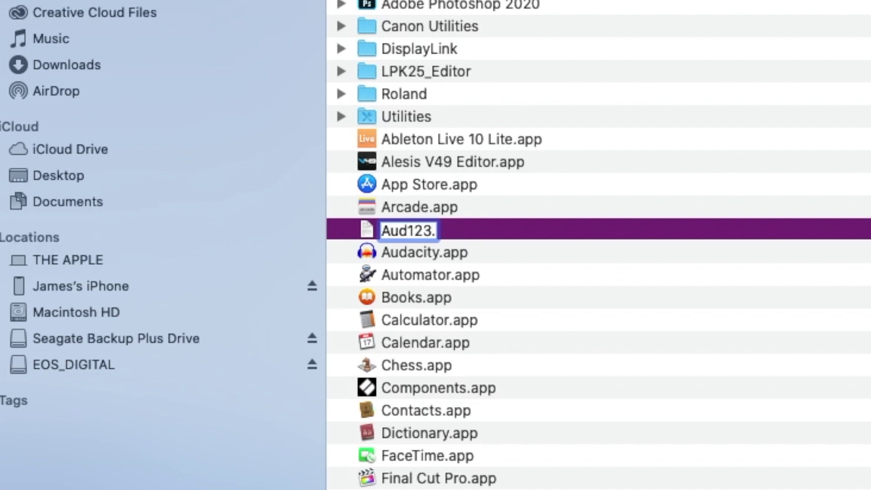
text(command)
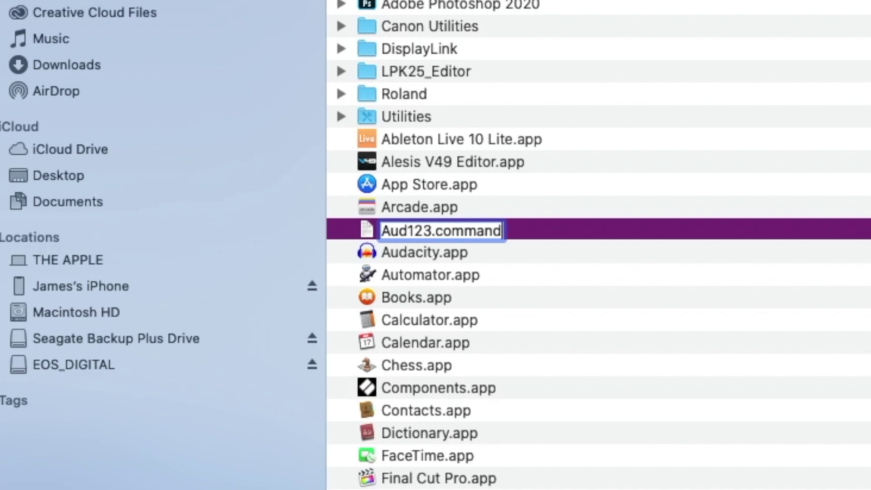
key(Return)
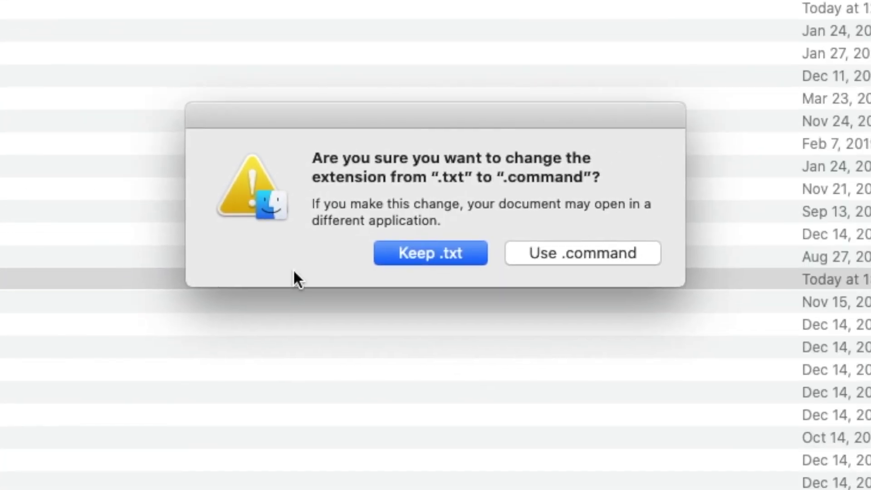
click(644, 258)
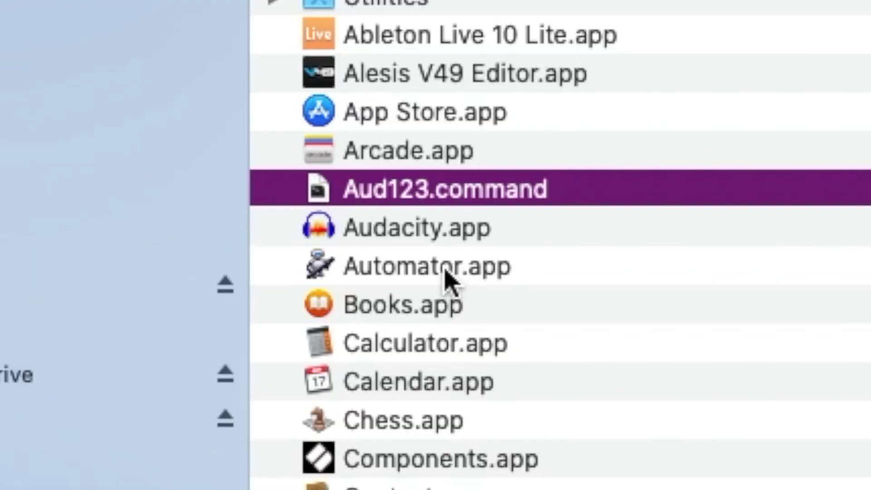
key(space)
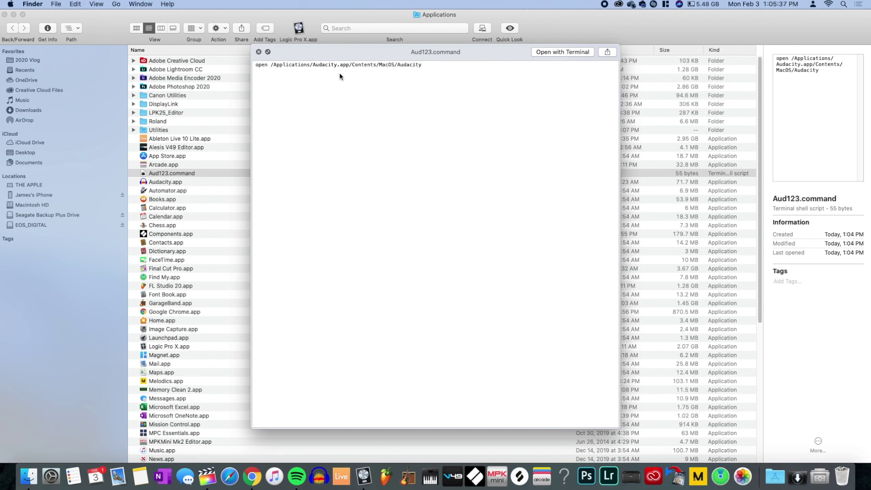
key(space)
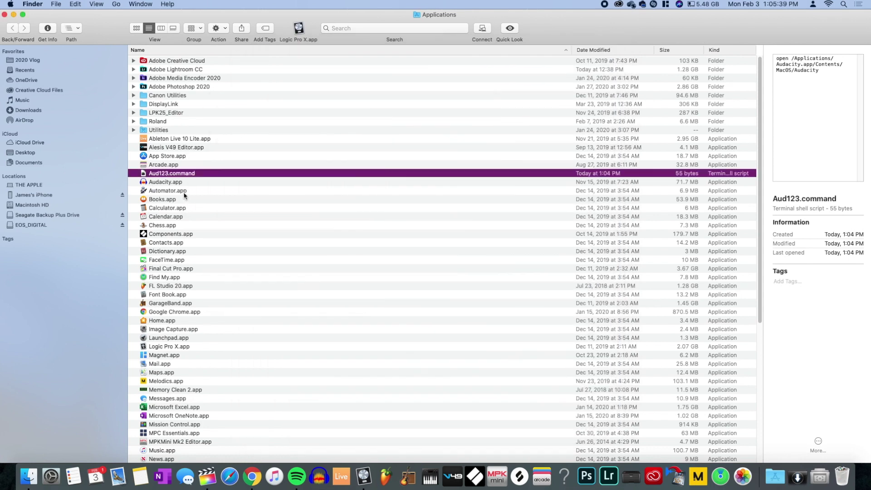
Rename the file back to Aud123.txt, confirm the .txt extension, and open it in TextEdit.
click(173, 174)
double_click(171, 173)
text(txt)
key(Return)
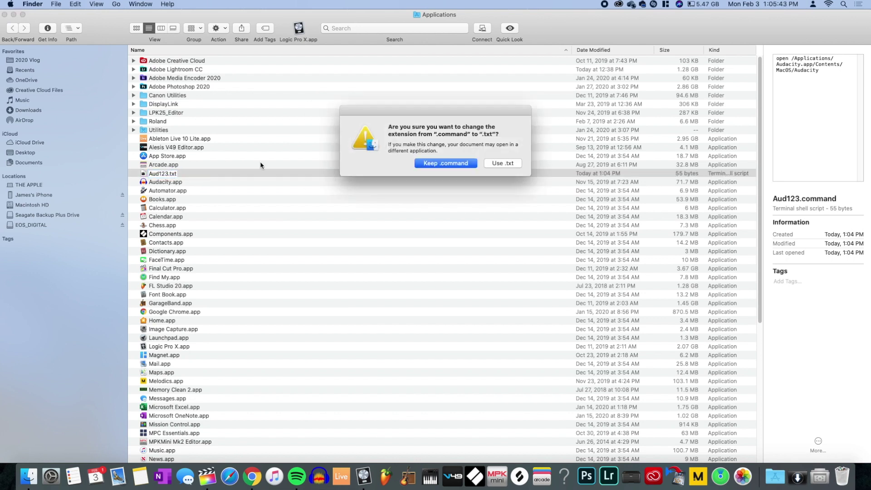
click(513, 162)
double_click(208, 175)
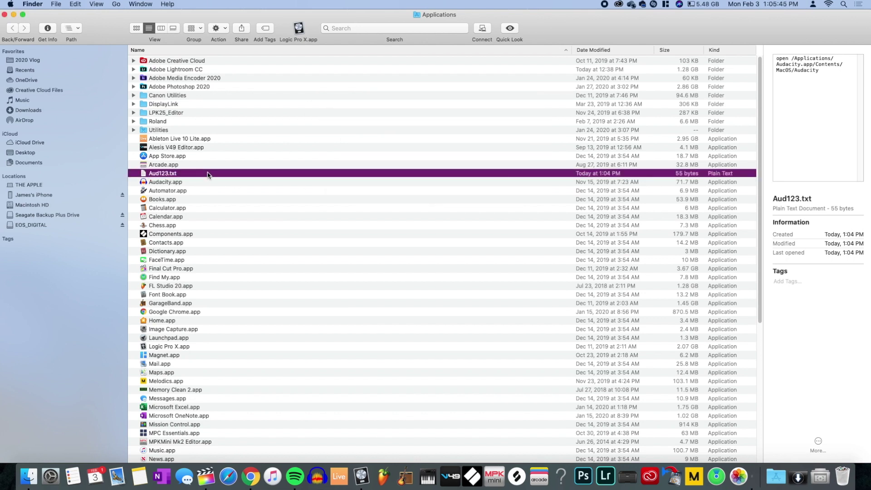
Convert the document to rich text in TextEdit and close it.
click(107, 4)
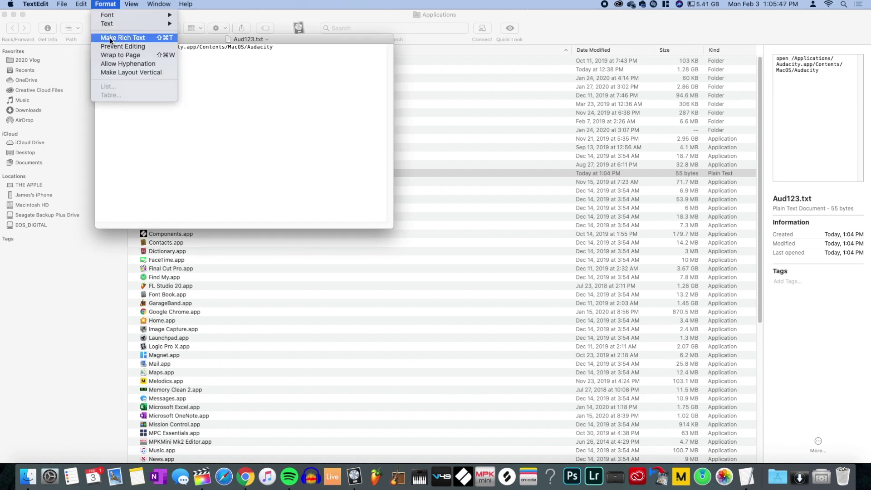
click(113, 41)
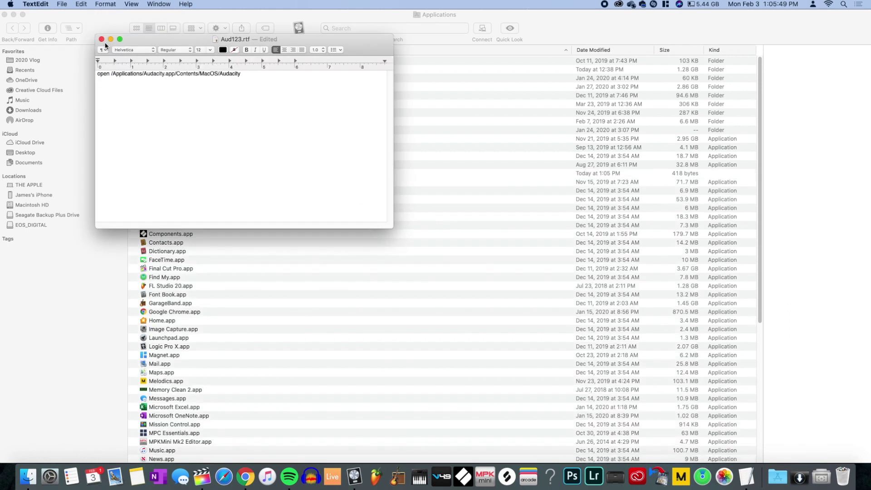
click(102, 39)
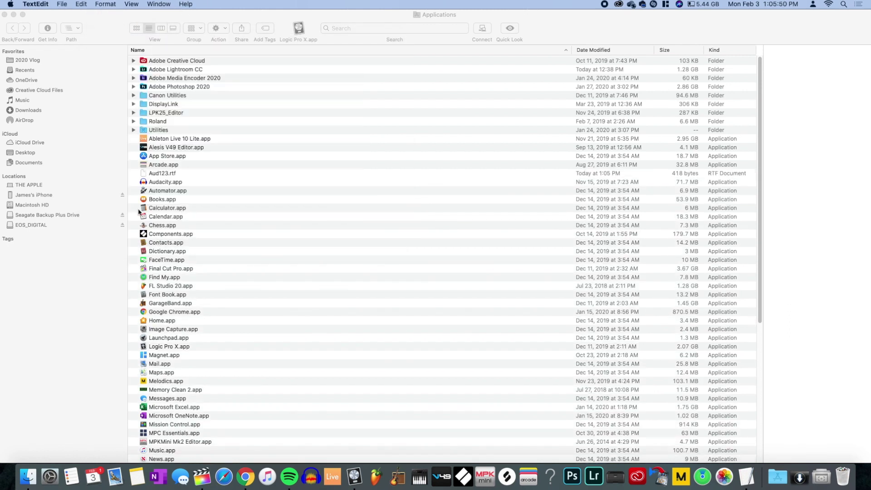
click(185, 176)
Rename Aud123.rtf to Aud123.command, accept the extension, and preview then close its contents.
click(175, 174)
click(173, 174)
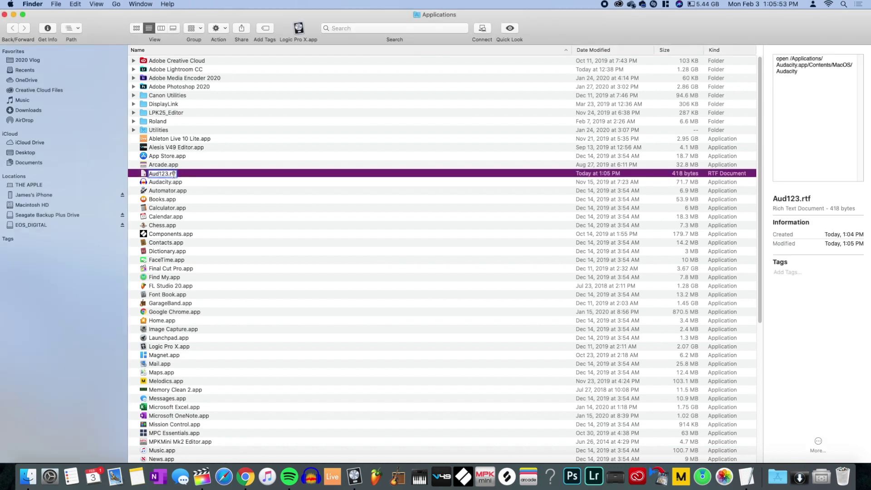
text(command)
key(Return)
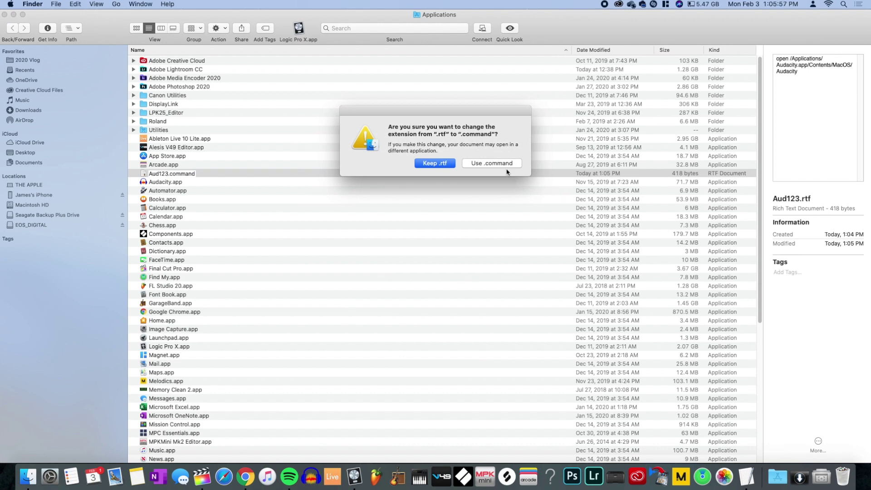
click(499, 164)
key(space)
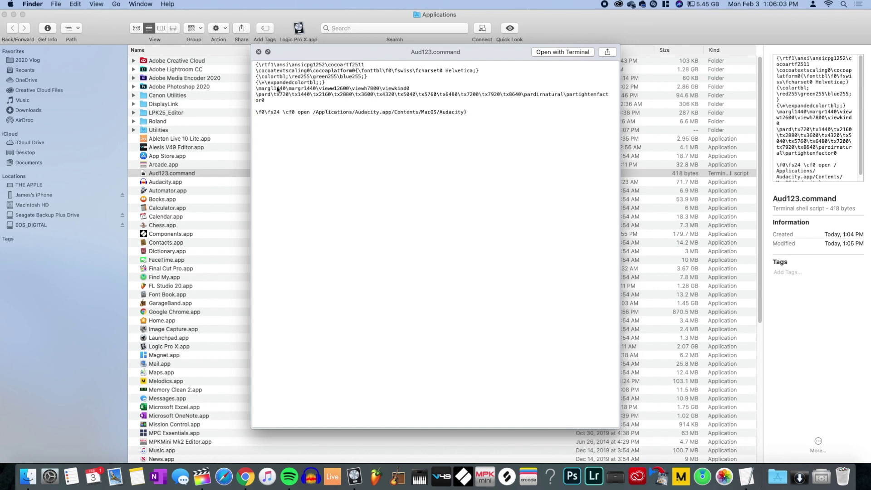
click(258, 51)
click(187, 175)
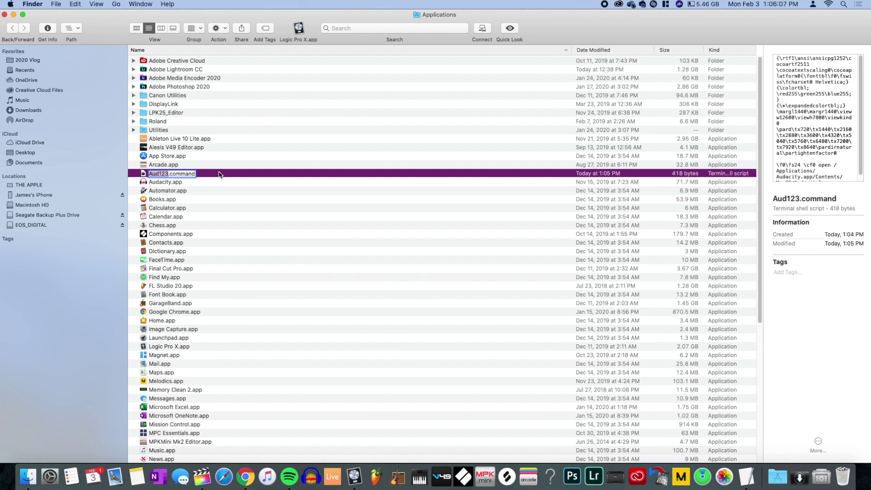
Open Aud123.command with TextEdit, make it plain text, save, and close the document.
right_click(186, 173)
mouse_move(202, 190)
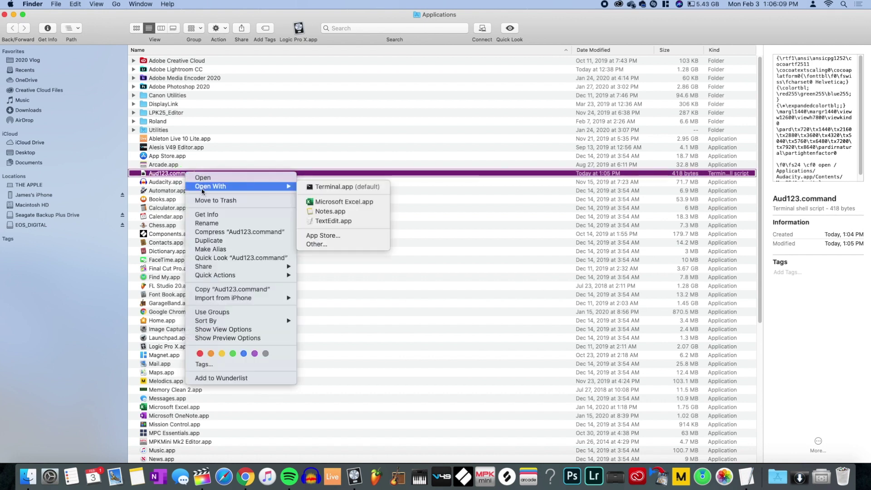
click(355, 225)
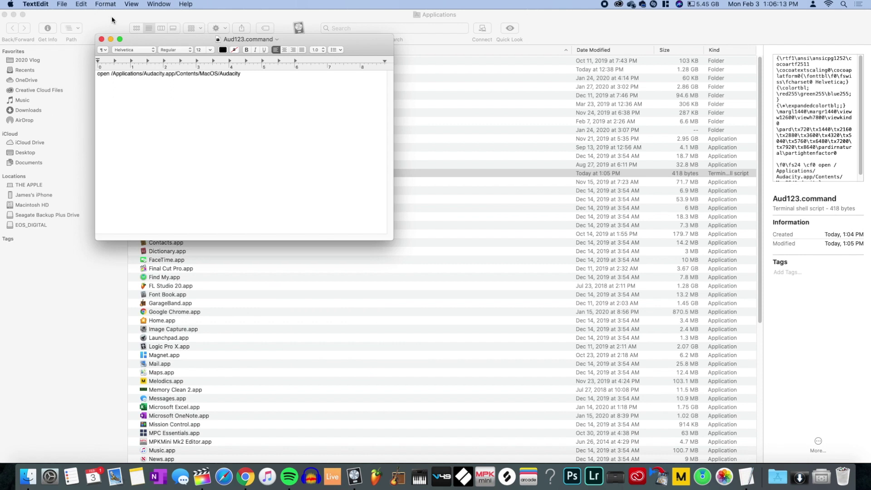
click(108, 4)
click(111, 36)
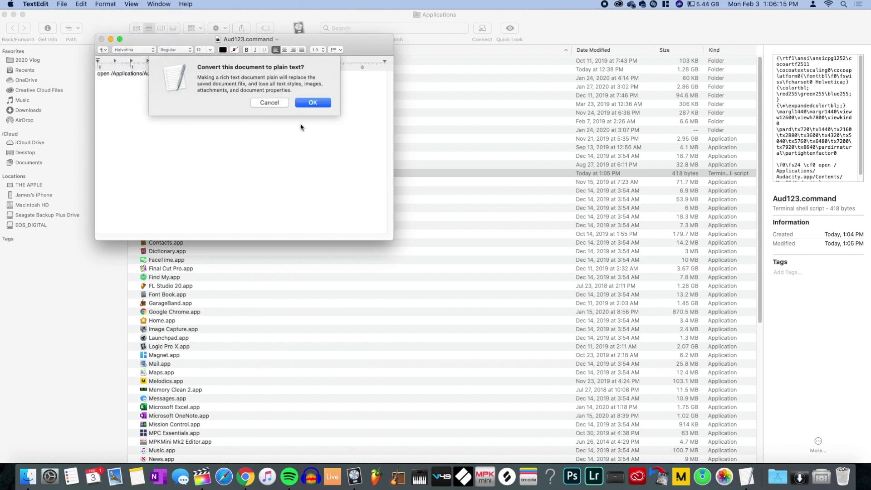
click(307, 102)
key(super+s)
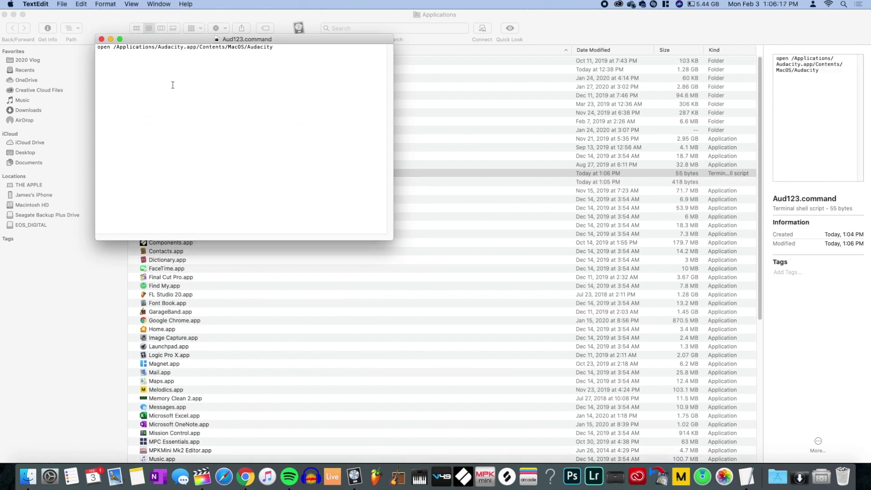
click(102, 39)
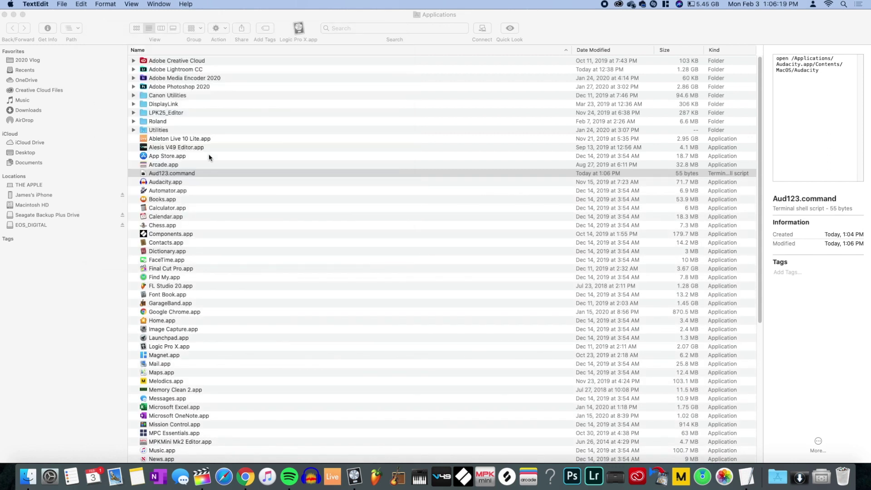
Preview Aud123.command, then try running it from Finder.
click(186, 175)
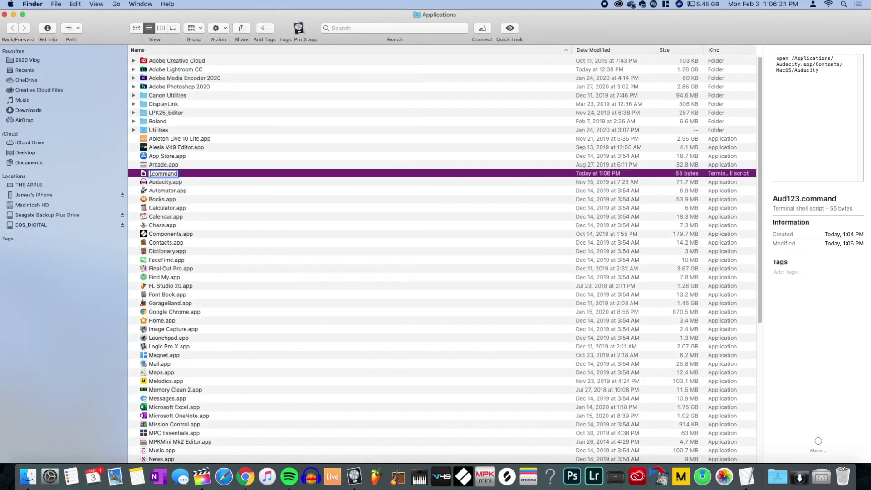
key(space)
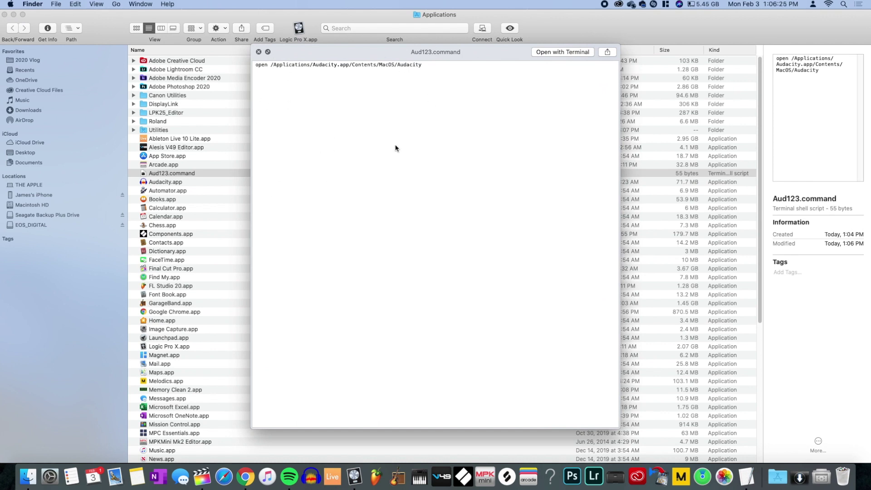
key(space)
click(197, 175)
double_click(198, 175)
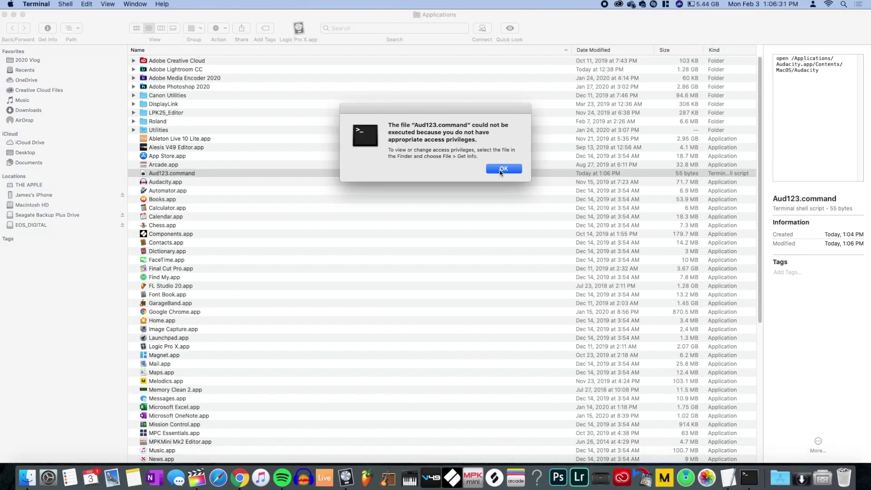
Read through the access-privileges error message, including the File > Get Info hint, and dismiss it.
drag(428, 123, 484, 125)
click(437, 129)
drag(417, 125, 450, 130)
click(463, 126)
drag(441, 156, 478, 156)
click(432, 176)
drag(474, 166, 424, 149)
click(440, 156)
click(504, 169)
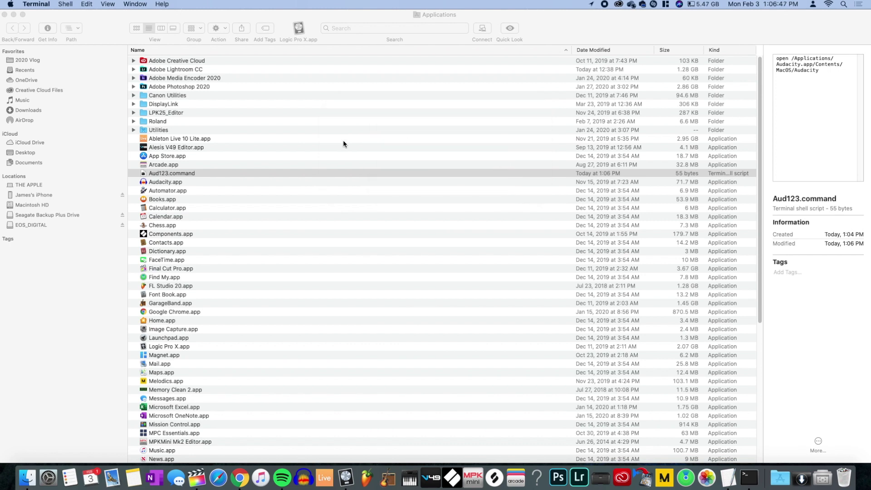
Quit Terminal and TextEdit from their Dock menus.
click(210, 173)
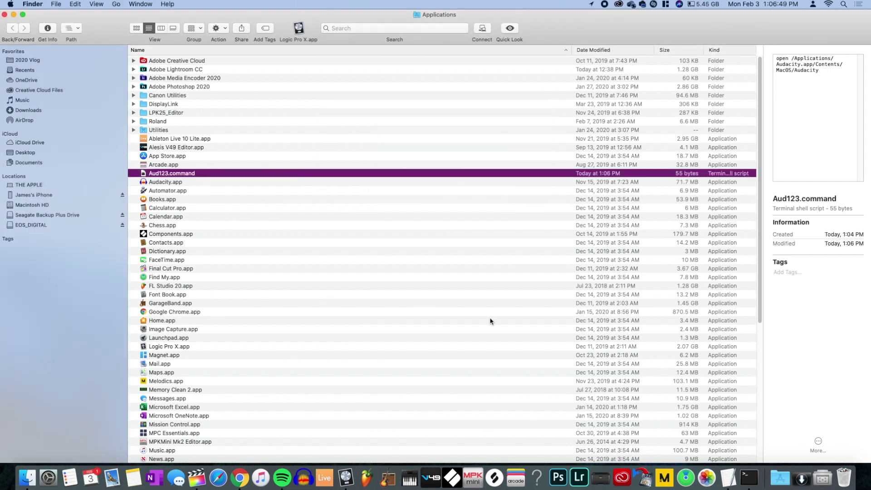
right_click(744, 479)
click(753, 451)
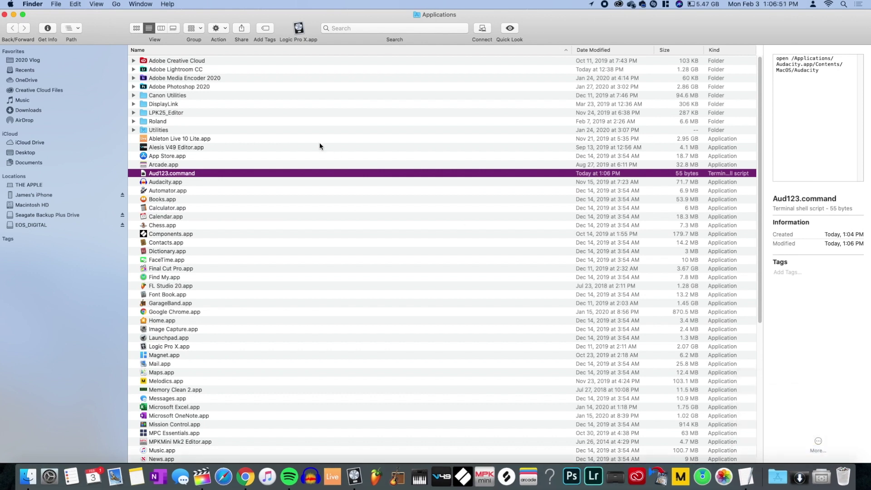
right_click(744, 479)
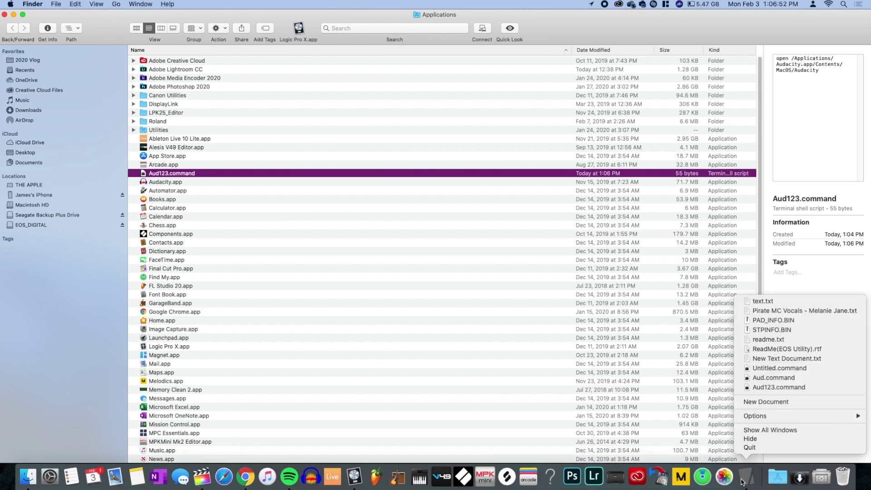
click(753, 448)
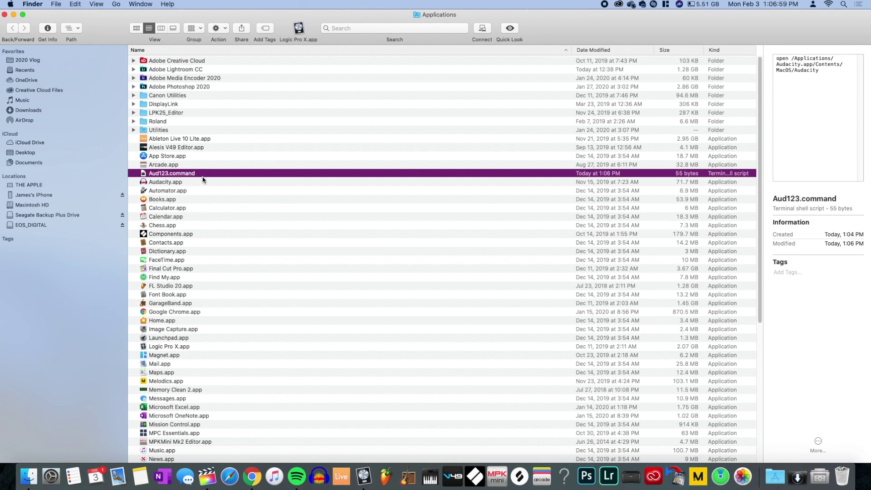
Launch Terminal via Spotlight search for 'term' and move its window toward the centre.
key(super+space)
text(te)
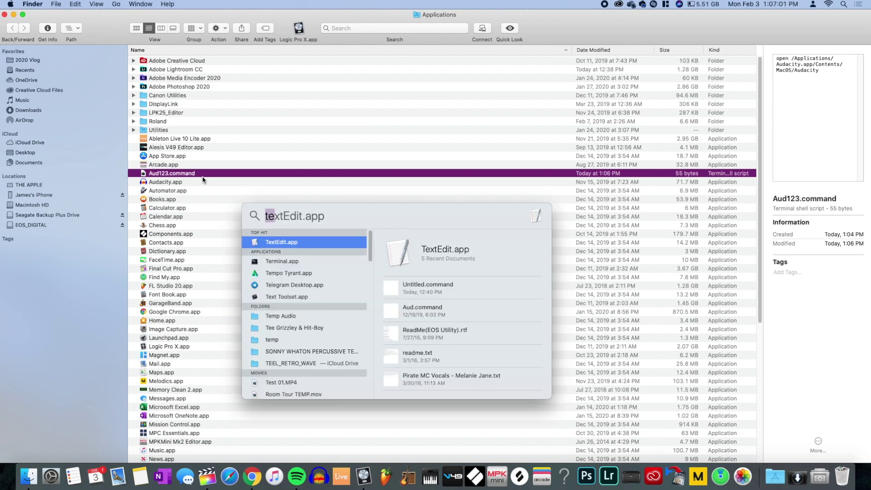
key(BackSpace)
key(BackSpace)
text(term)
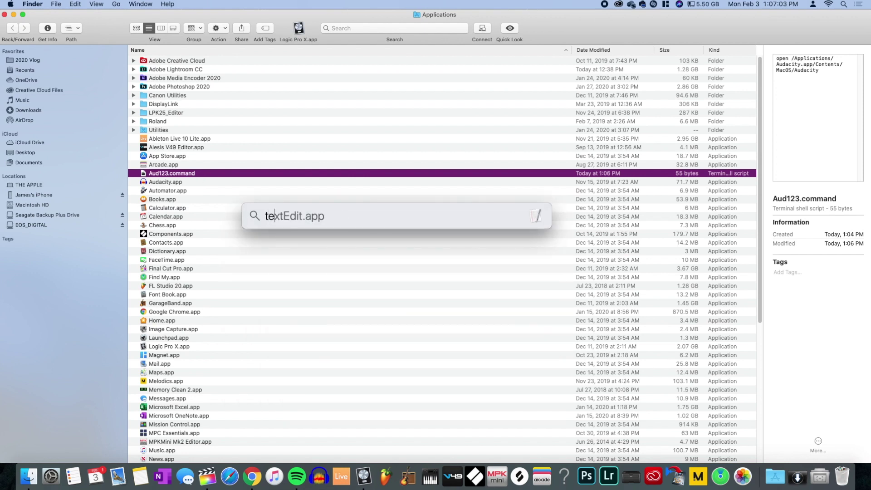
key(Return)
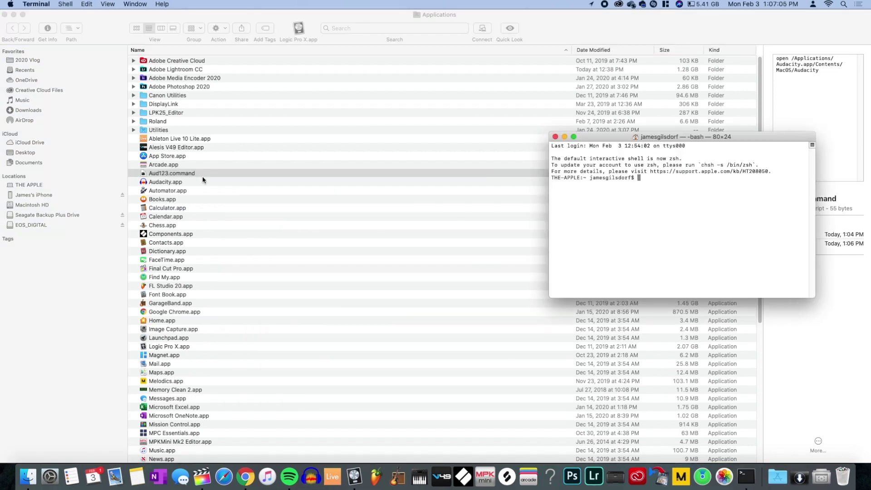
drag(634, 137, 443, 118)
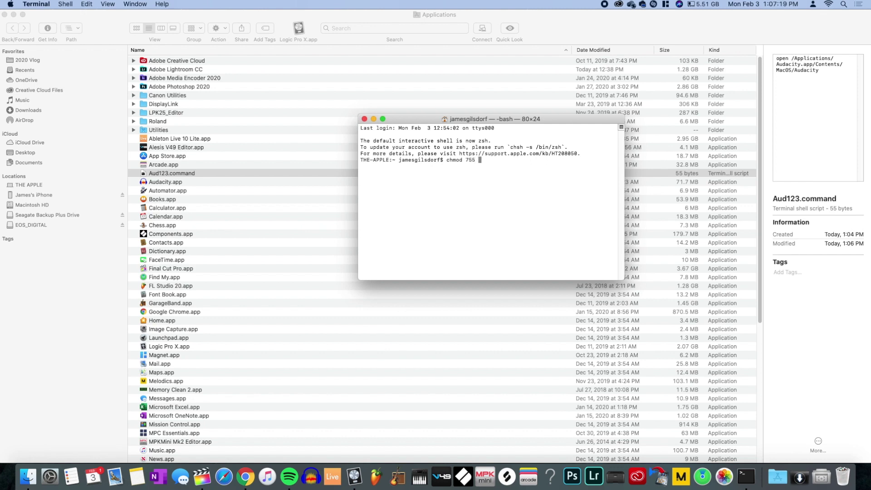
click(263, 175)
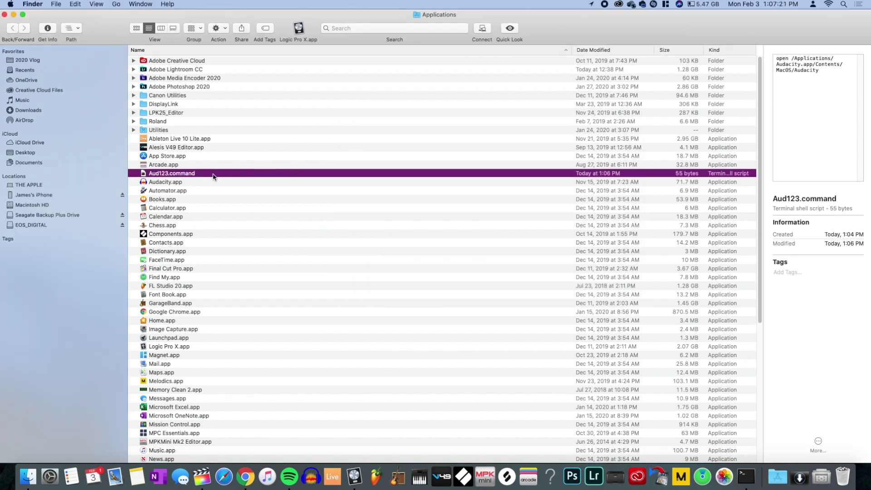
Narrow the Finder window and move Terminal left so both sit side by side.
drag(213, 176, 459, 189)
key(super+Tab)
key(super+Tab)
key(super+shift+Tab)
key(super+shift+Tab)
key(super+Tab)
click(221, 54)
drag(1, 49, 626, 50)
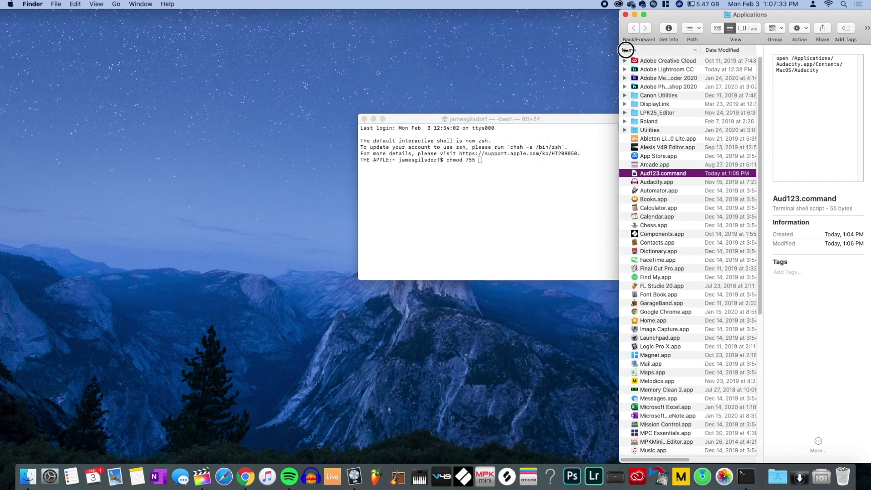
drag(549, 119, 321, 120)
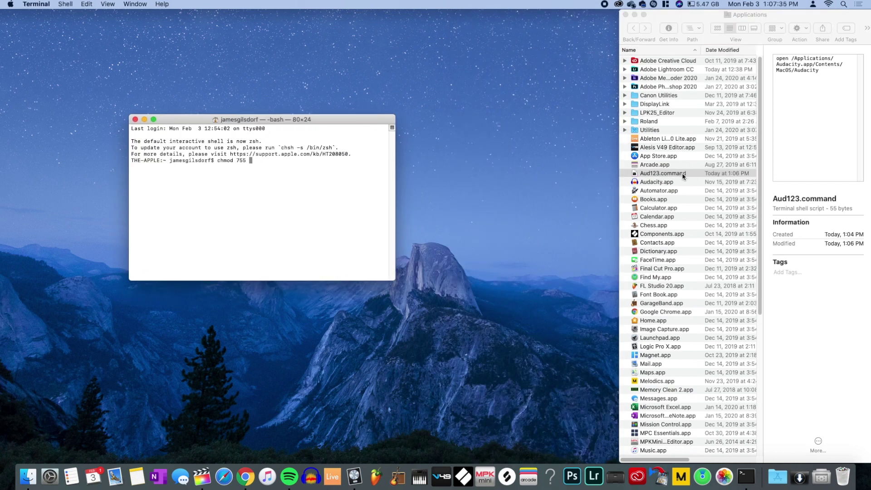
Drop Aud123.command's path after chmod 755, then erase it from the command line.
click(654, 173)
drag(704, 176, 290, 166)
click(260, 178)
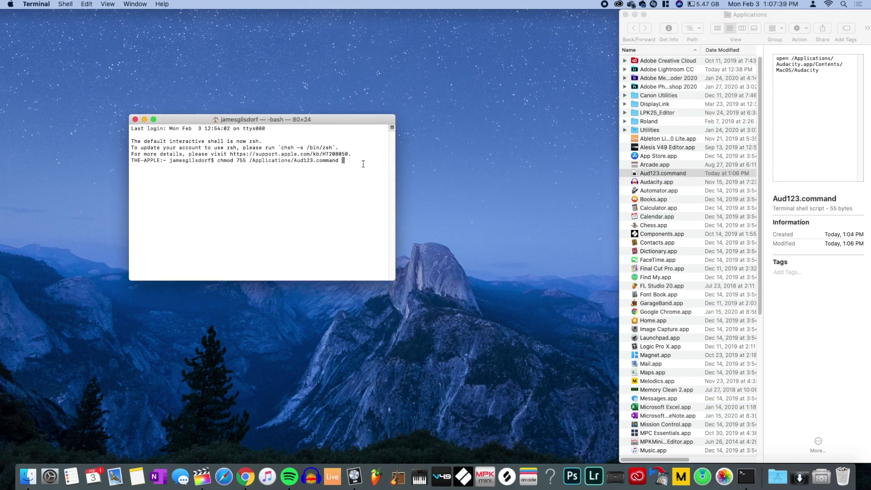
key(BackSpace)
drag(294, 161, 339, 161)
click(318, 167)
triple_click(220, 161)
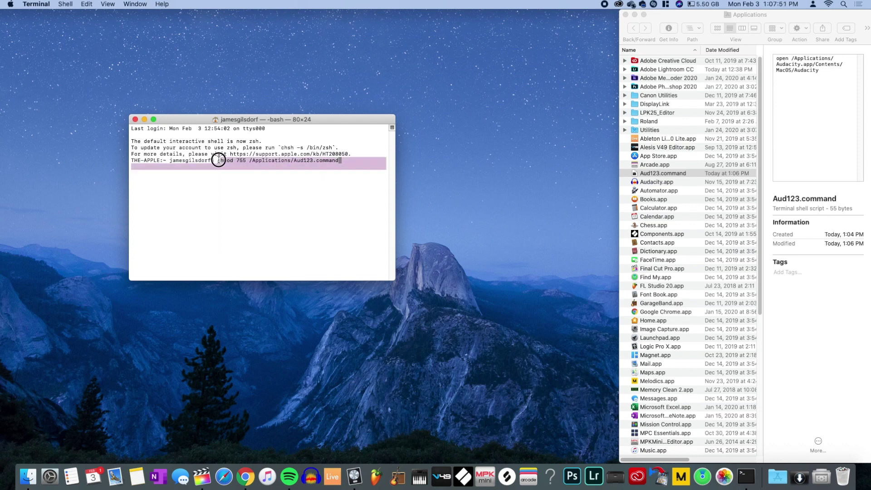
key(BackSpace)
key(BackSpace)
key(BackSpace)
key(BackSpace)
key(BackSpace)
key(BackSpace)
key(BackSpace)
key(BackSpace)
key(BackSpace)
key(BackSpace)
key(BackSpace)
key(BackSpace)
key(BackSpace)
key(BackSpace)
key(BackSpace)
key(BackSpace)
key(BackSpace)
key(BackSpace)
key(BackSpace)
key(BackSpace)
key(BackSpace)
key(BackSpace)
key(BackSpace)
key(BackSpace)
key(BackSpace)
key(BackSpace)
key(BackSpace)
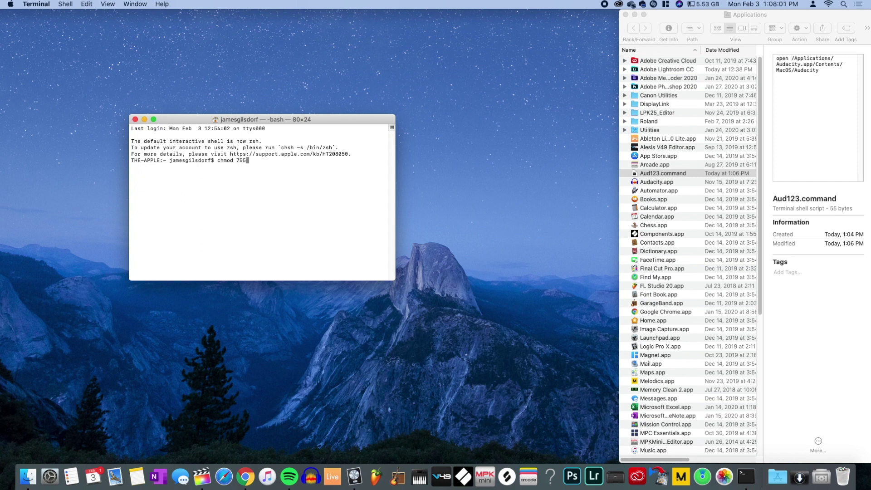
click(241, 161)
Re-insert the script's path and run chmod 755 /Applications/Aud123.command.
click(674, 173)
drag(697, 178, 321, 178)
click(362, 163)
click(443, 179)
click(341, 161)
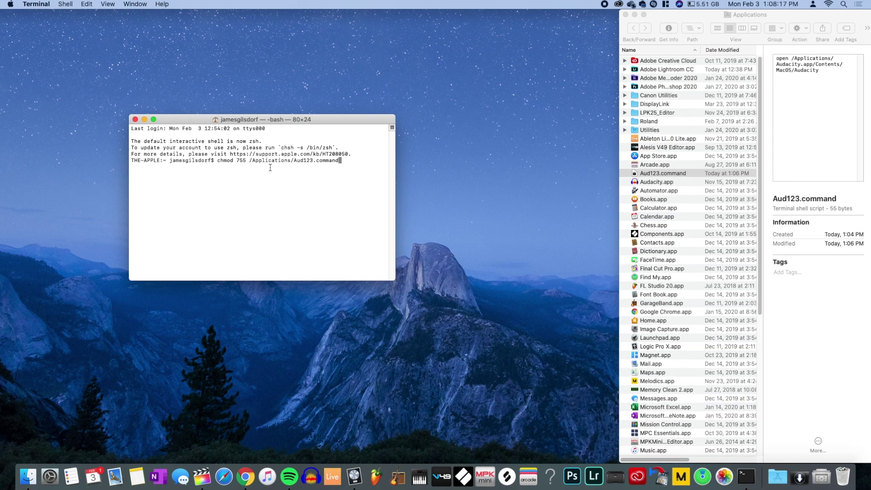
drag(175, 161, 239, 160)
click(226, 161)
click(239, 160)
key(Return)
click(506, 214)
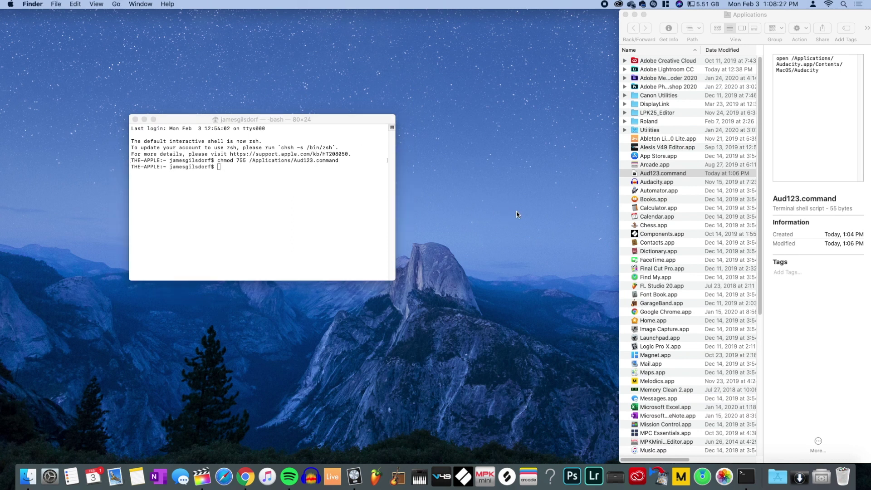
click(664, 174)
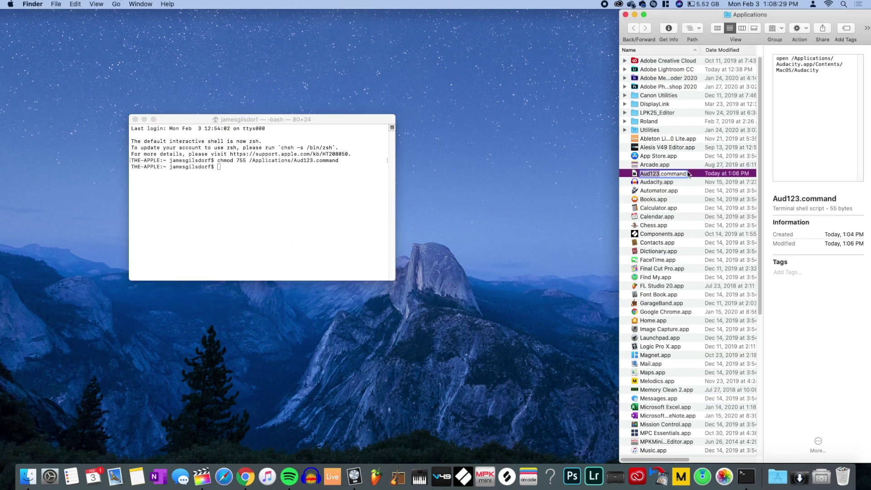
Launch Audacity by running Aud123.command and bring its window forward.
click(692, 177)
double_click(692, 176)
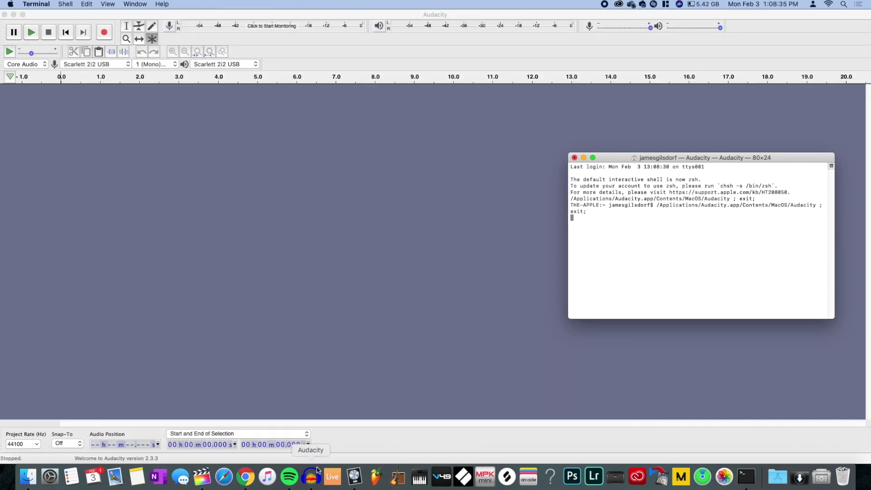
click(238, 105)
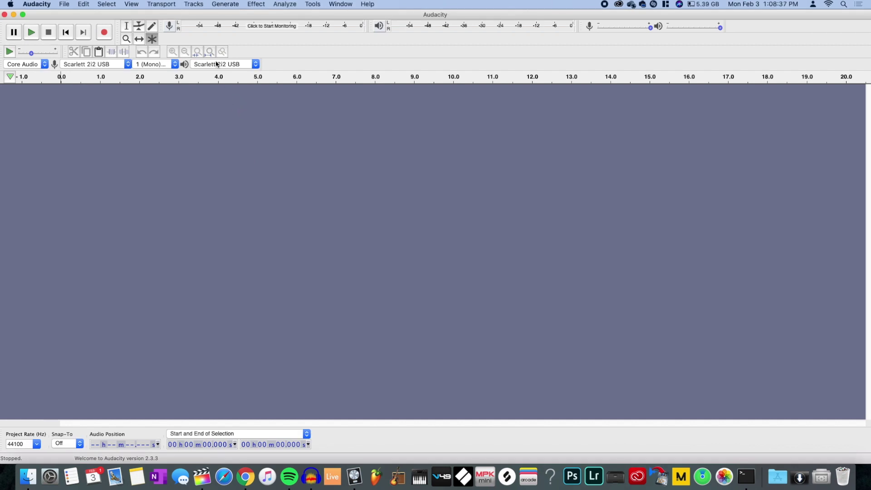
Start input monitoring, record a brief test take, stop, and remove the track.
click(169, 27)
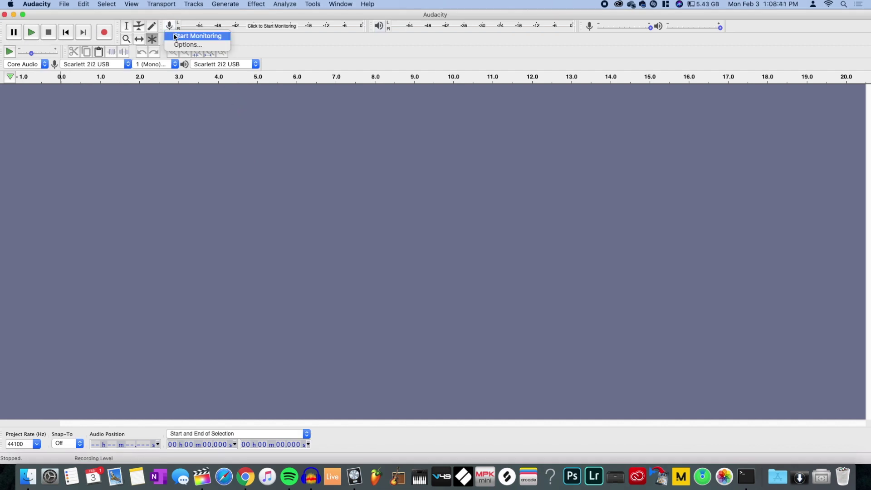
click(175, 36)
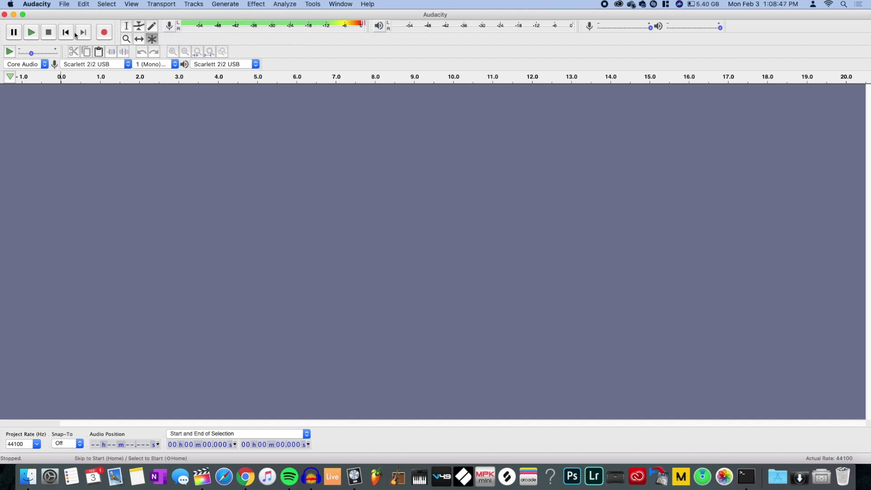
click(104, 32)
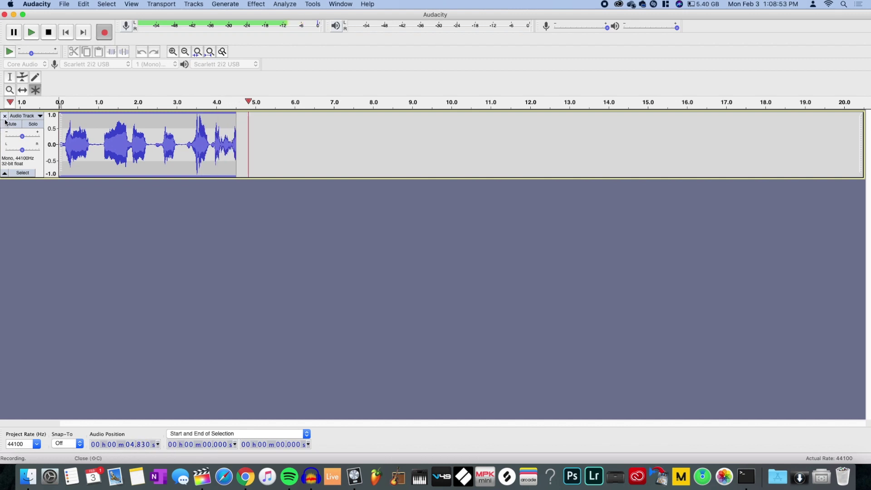
click(49, 32)
click(4, 116)
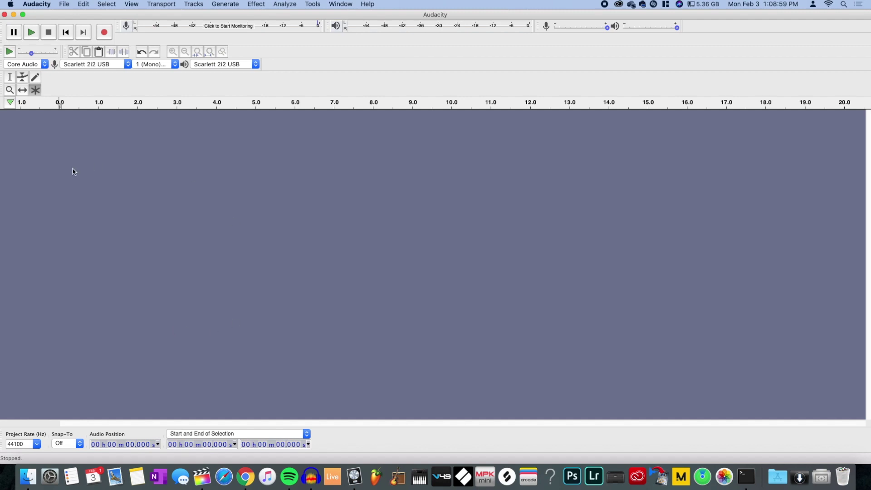
Quit Audacity from the Dock, discarding the untitled project without saving.
right_click(312, 475)
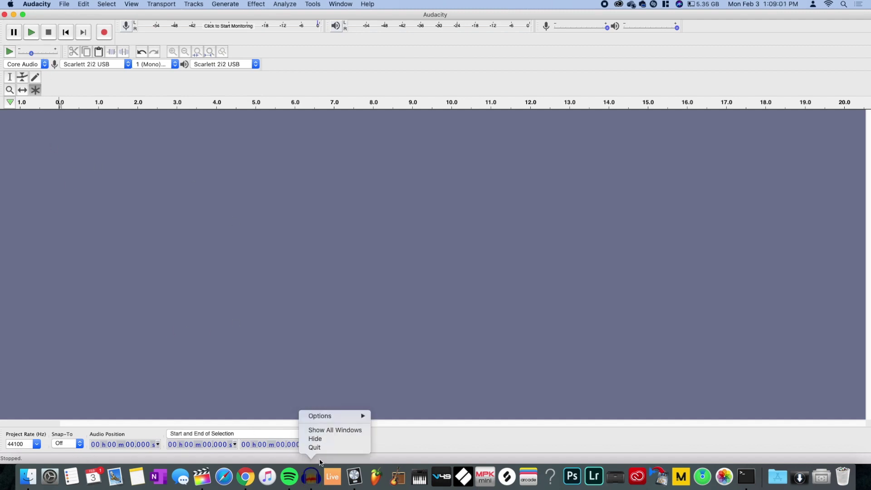
click(316, 448)
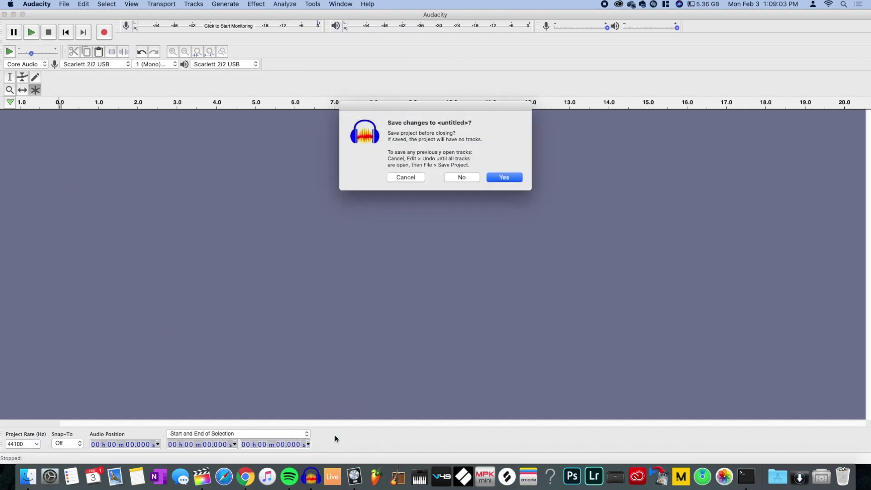
click(461, 177)
click(746, 484)
Quit Terminal from the Dock and launch Audacity directly from its Dock icon.
right_click(746, 485)
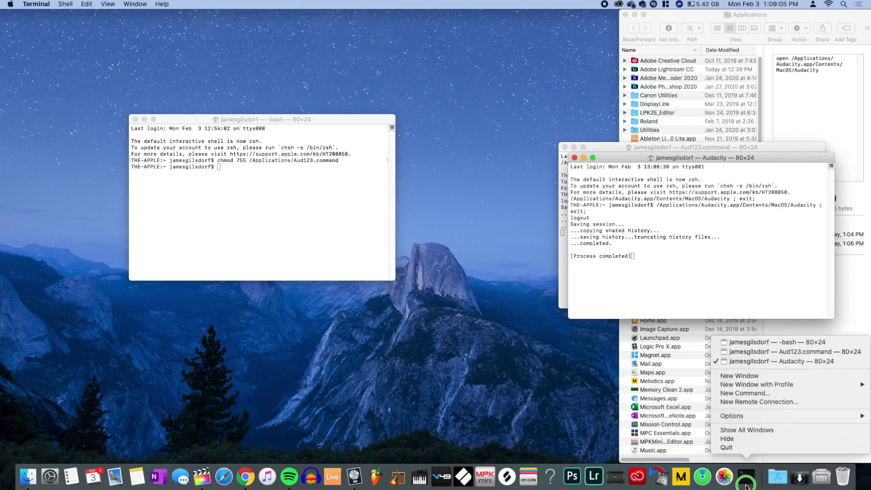
click(748, 450)
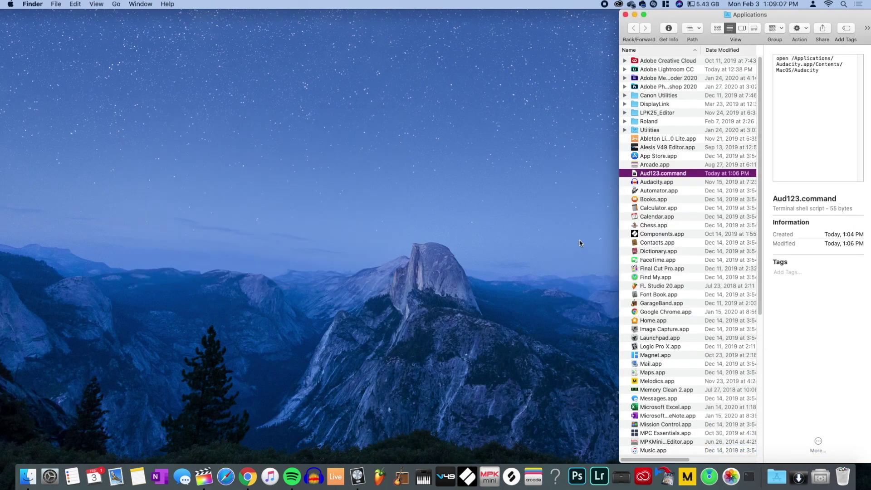
click(318, 475)
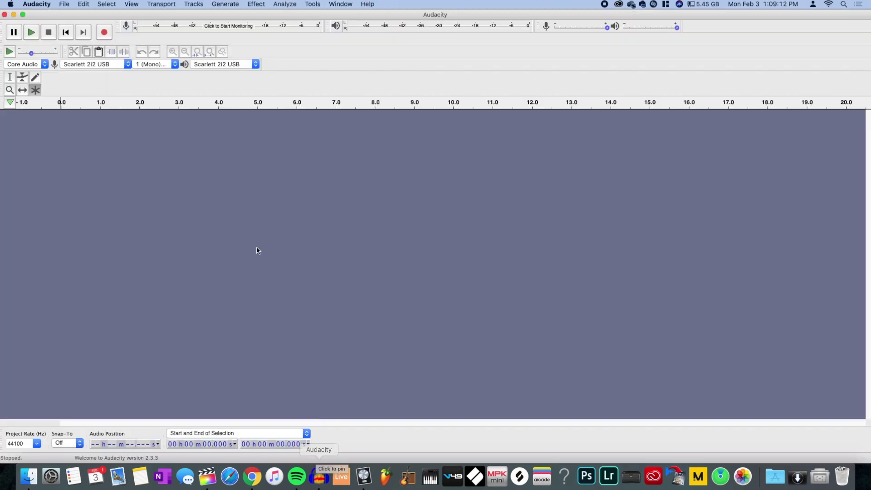
Start monitoring the microphone input, pause the transport, and close the Audacity window.
click(126, 26)
click(149, 32)
key(p)
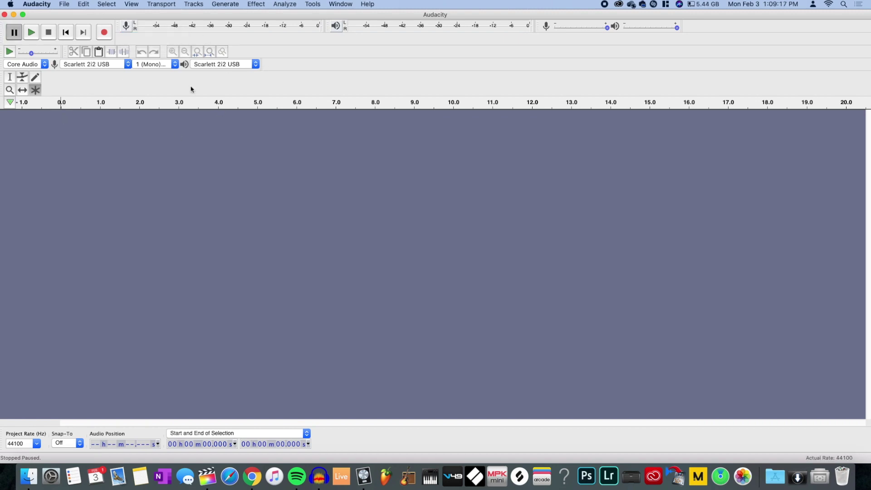
click(5, 15)
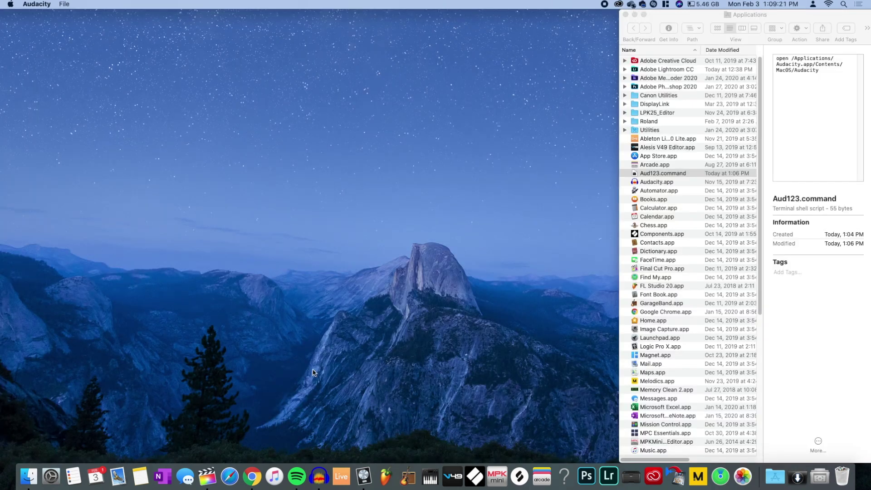
Quit Audacity and add Aud123.command to the Dock beside Audacity.
right_click(319, 476)
click(332, 449)
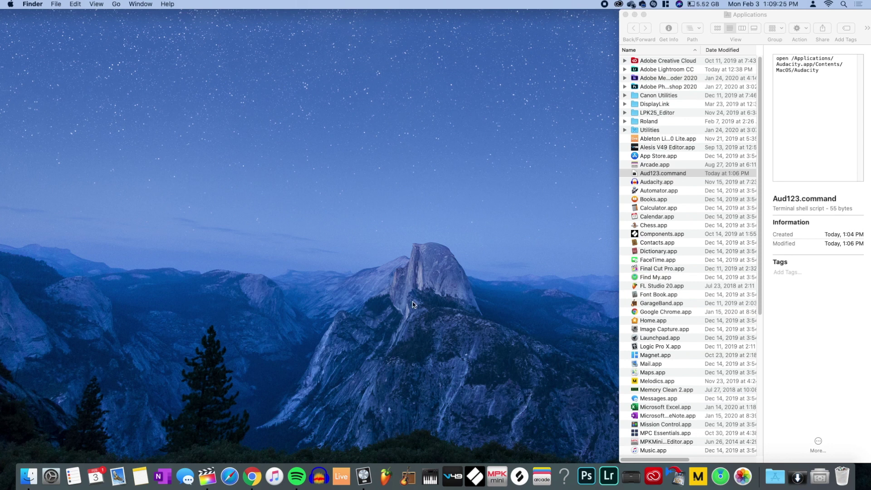
drag(643, 174, 761, 477)
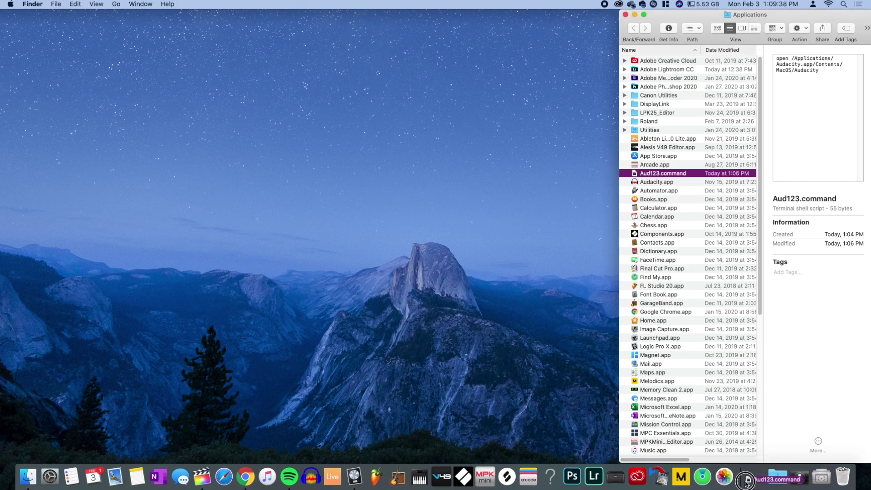
click(566, 360)
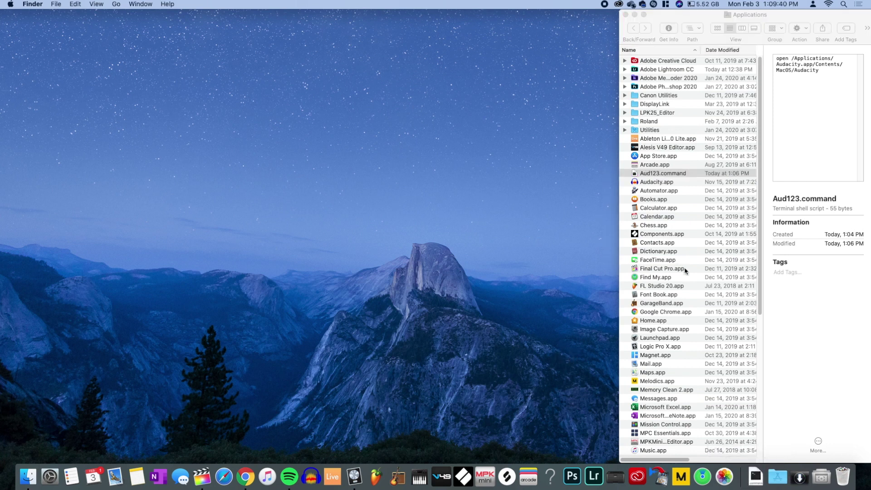
mouse_move(753, 476)
mouse_down()
mouse_move(331, 483)
mouse_move(374, 478)
mouse_move(399, 456)
mouse_move(444, 480)
mouse_move(751, 474)
mouse_move(755, 485)
mouse_move(753, 477)
mouse_up()
Remove Audacity from the Dock, close the Applications window, and launch Aud123.command from the Dock.
right_click(311, 476)
mouse_move(326, 426)
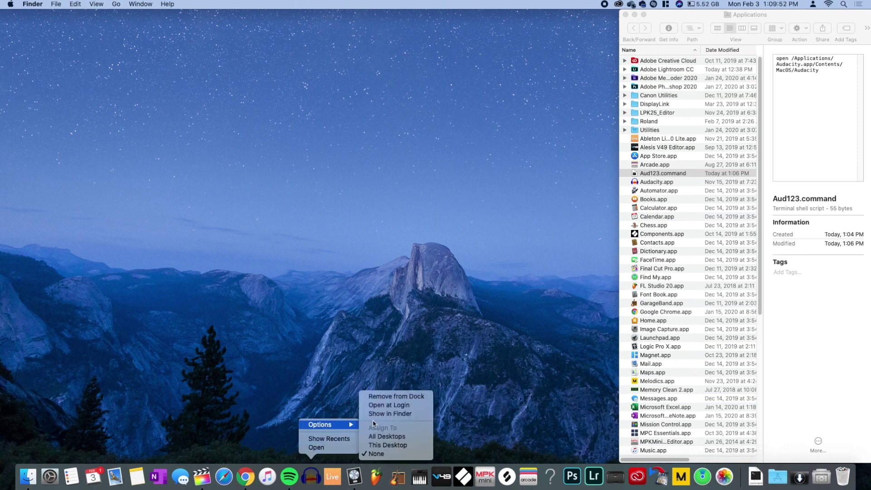
click(386, 398)
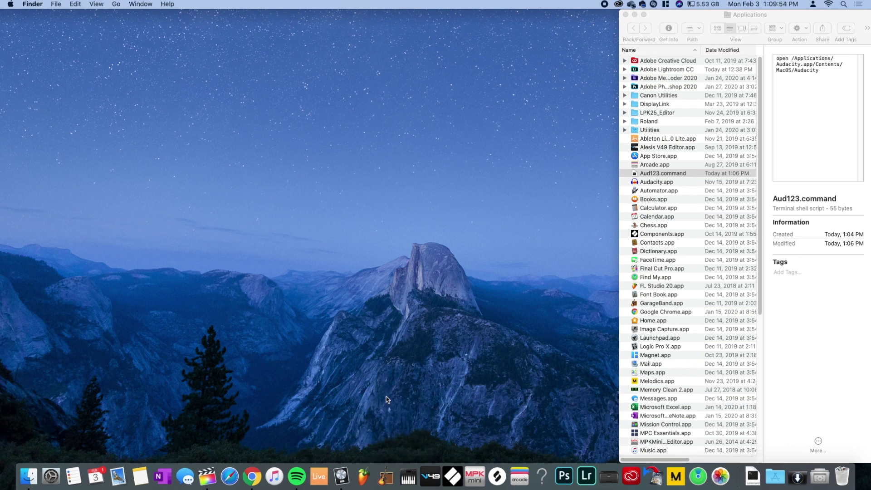
click(626, 15)
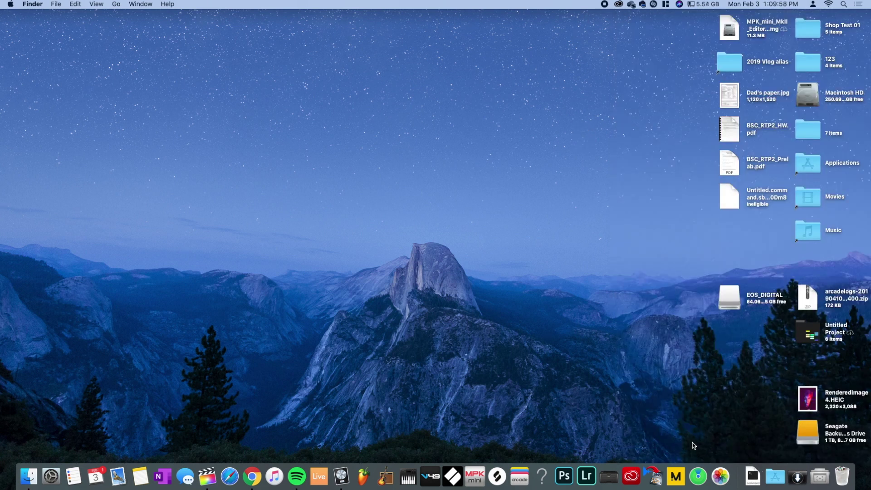
click(759, 479)
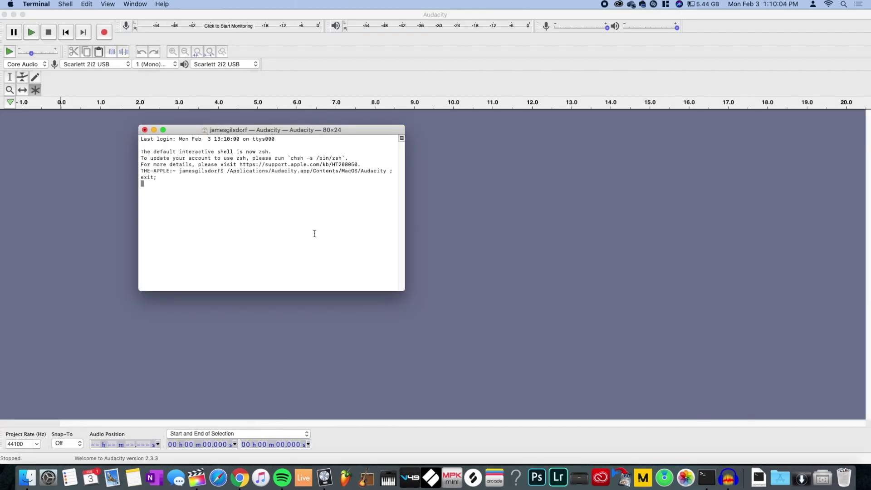
Start Audacity's input-level monitoring, set the recording device to Soundflower (2ch), and bring up Audio MIDI Setup.
click(154, 130)
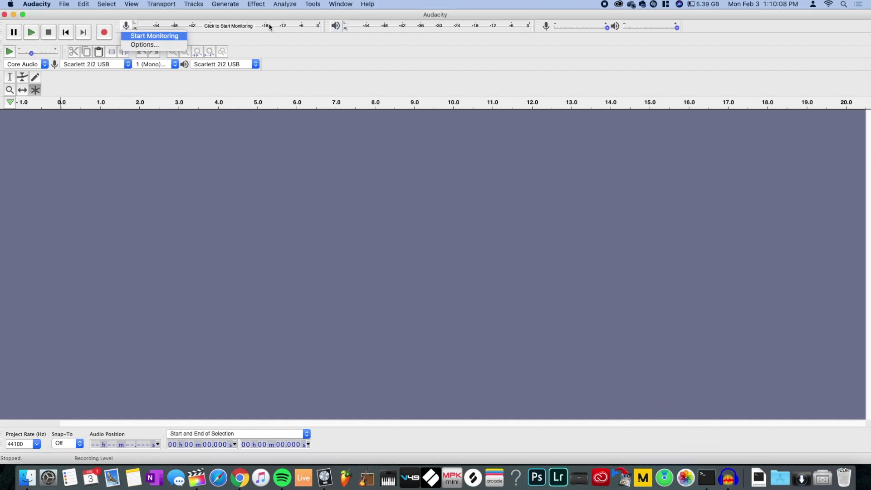
click(183, 36)
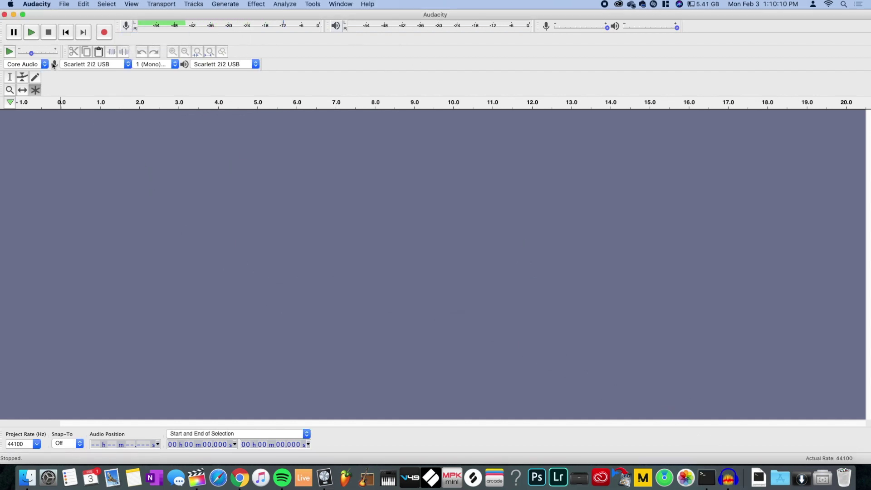
click(82, 65)
click(73, 75)
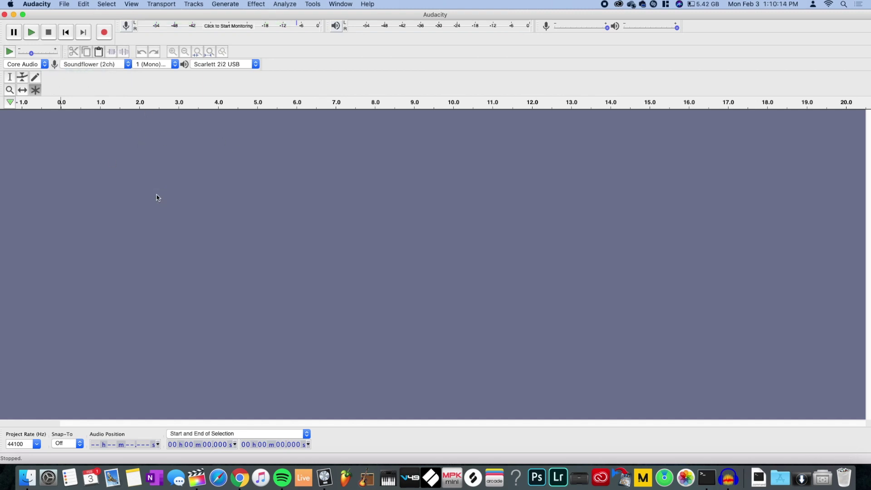
click(388, 477)
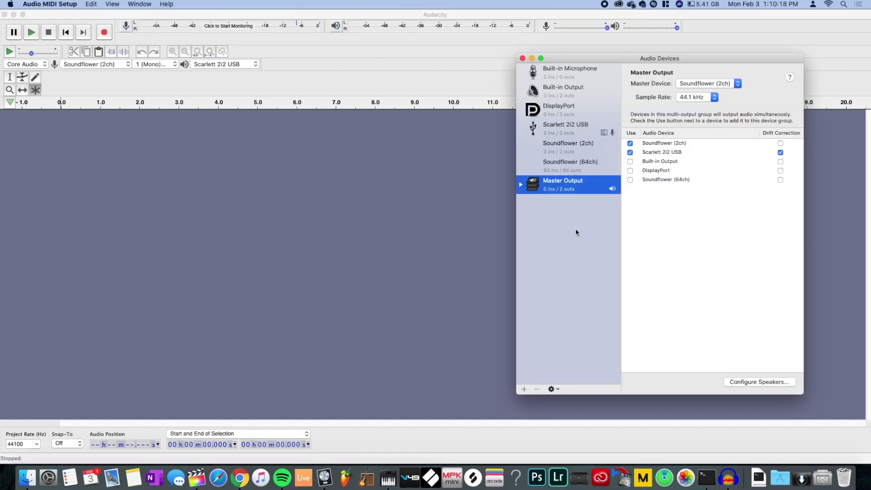
Make Soundflower (2ch) the system sound output device, then quit Audio MIDI Setup.
click(558, 147)
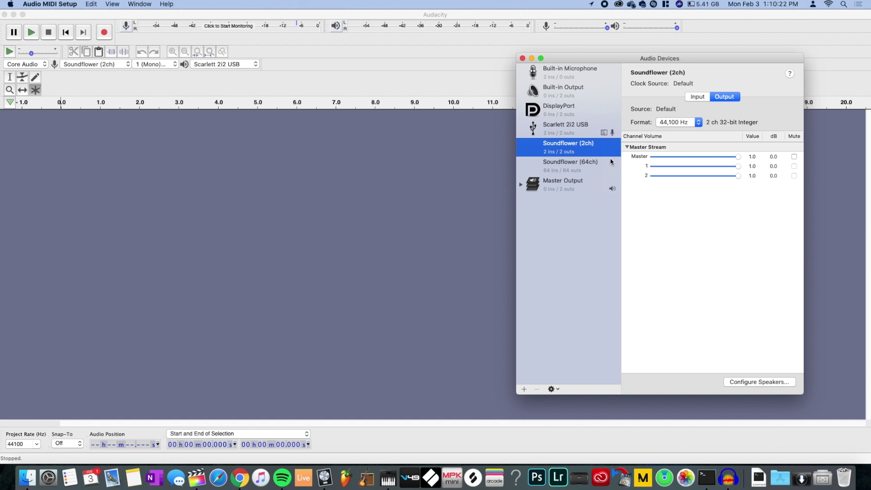
right_click(578, 151)
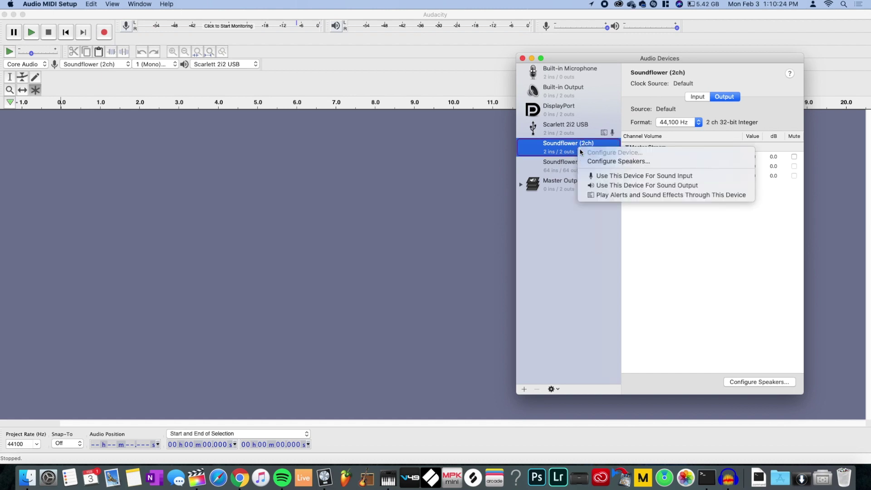
click(606, 192)
key(super+q)
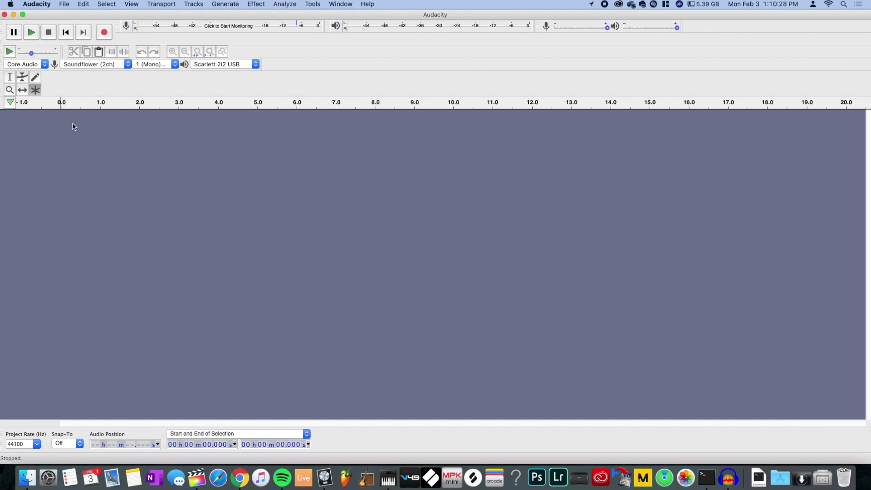
Bring up the Macinstruct file permissions article in Chrome and scroll through it.
click(241, 479)
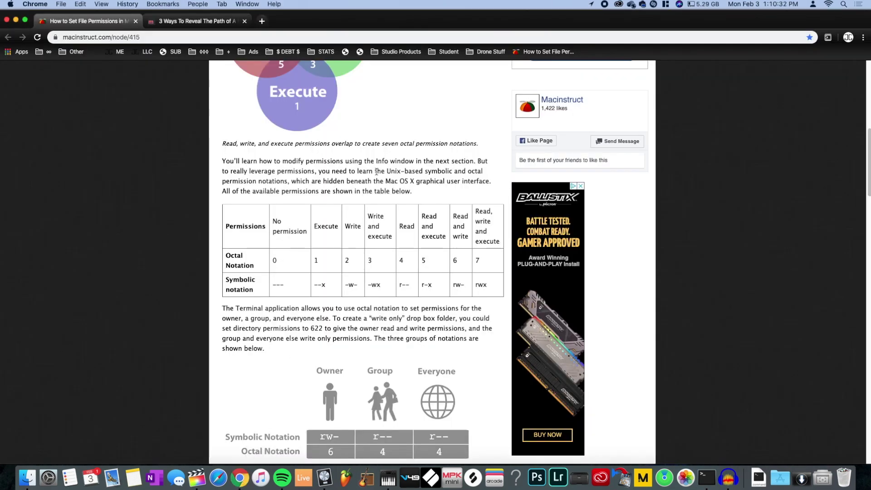
scroll(290, 263, down, 1)
scroll(430, 238, down, 1)
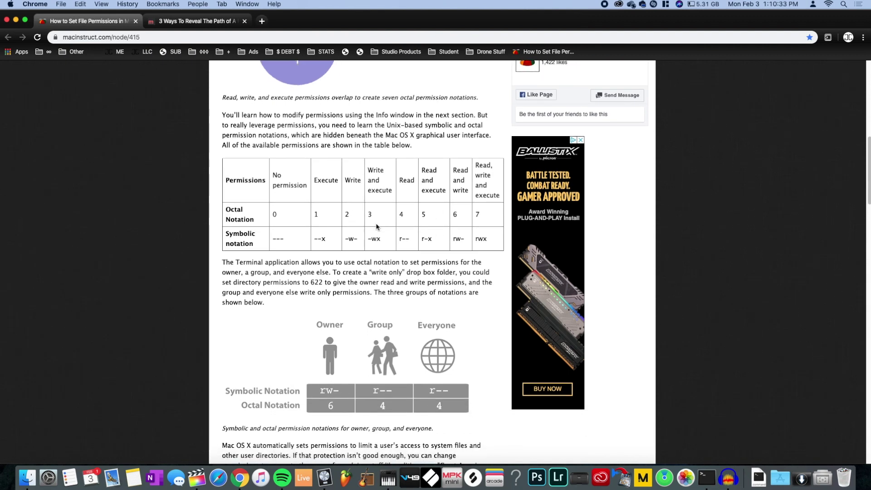
click(478, 213)
scroll(473, 216, down, 4)
drag(330, 305, 288, 226)
scroll(288, 226, up, 8)
scroll(288, 227, down, 8)
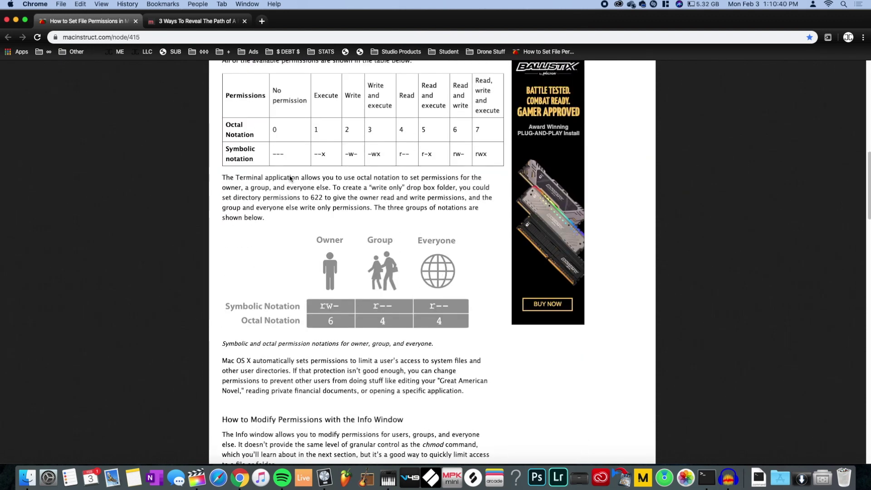
scroll(403, 127, up, 3)
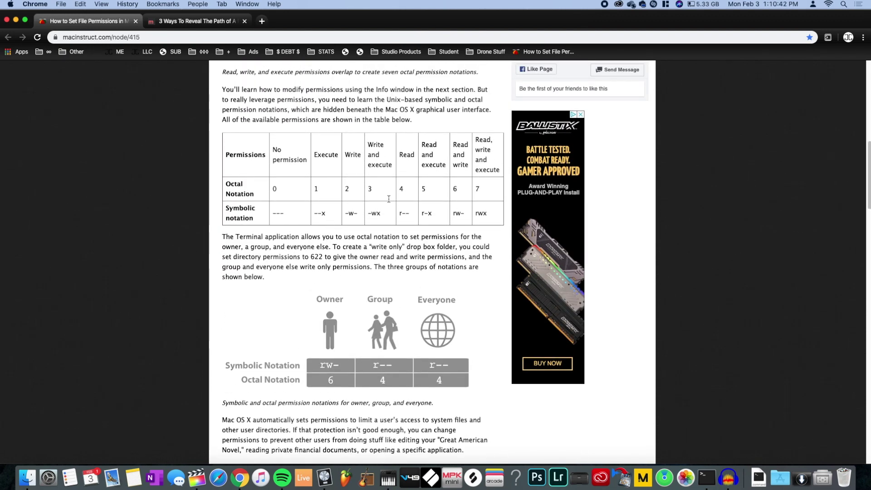
scroll(264, 202, up, 1)
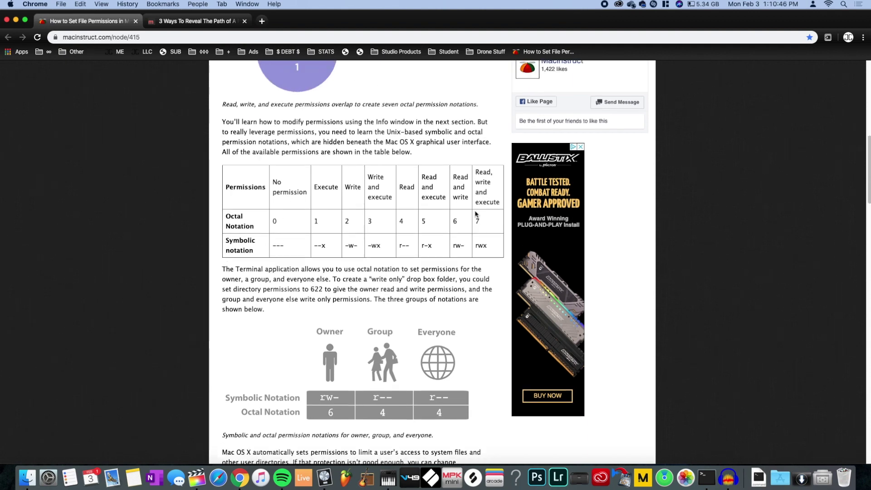
scroll(472, 212, up, 3)
scroll(471, 212, up, 4)
drag(290, 182, 308, 179)
Highlight the octal values 7 and 5 and the Read and execute heading in the permissions table.
double_click(477, 344)
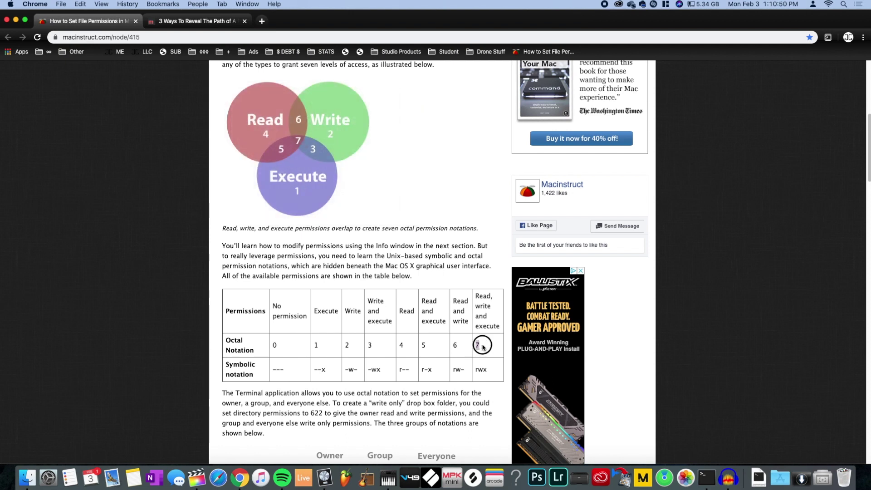
double_click(423, 345)
triple_click(434, 322)
scroll(434, 322, down, 5)
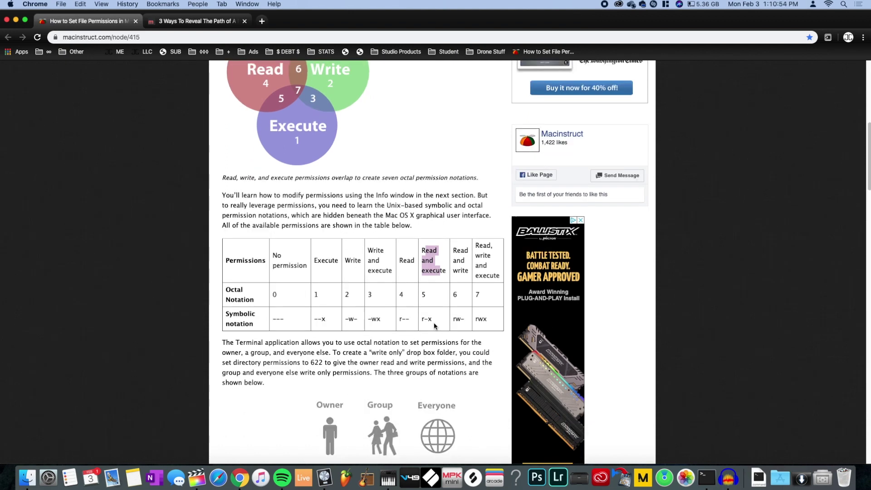
scroll(318, 377, down, 2)
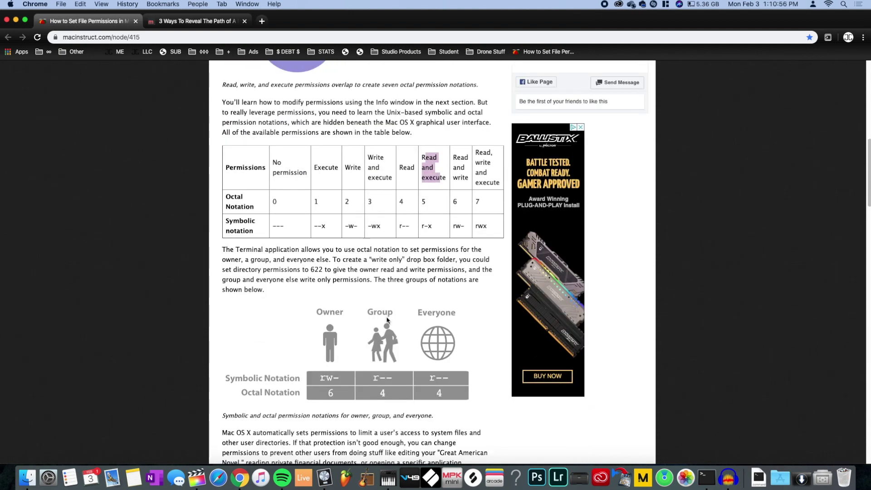
scroll(379, 333, down, 2)
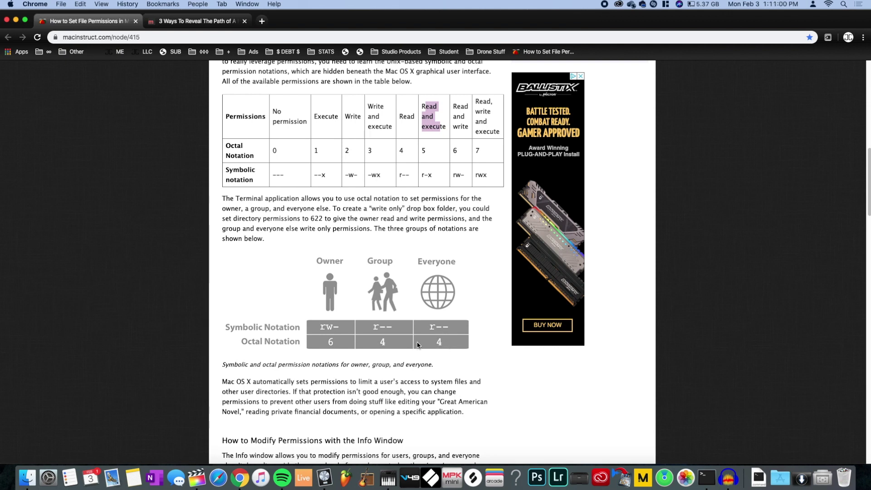
scroll(398, 271, up, 1)
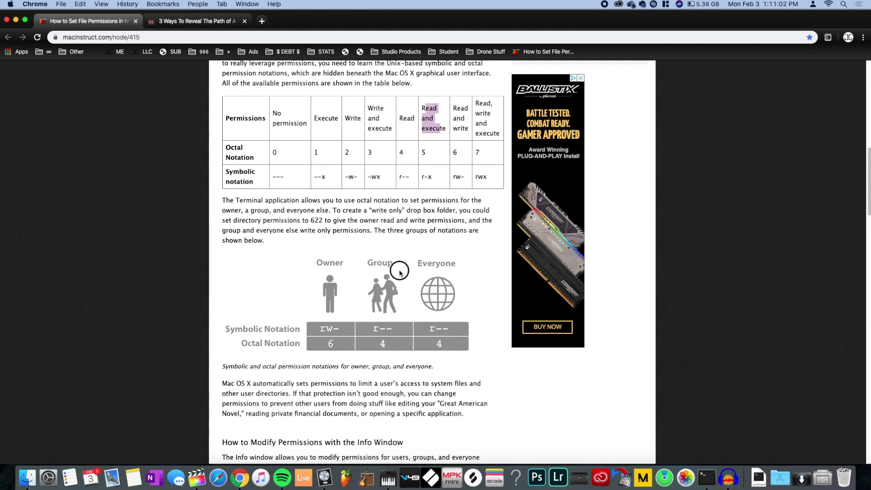
click(413, 146)
Scroll to the 'How to Modify Permissions with chmod' section and its Terminal example, then hide Chrome.
scroll(387, 182, down, 20)
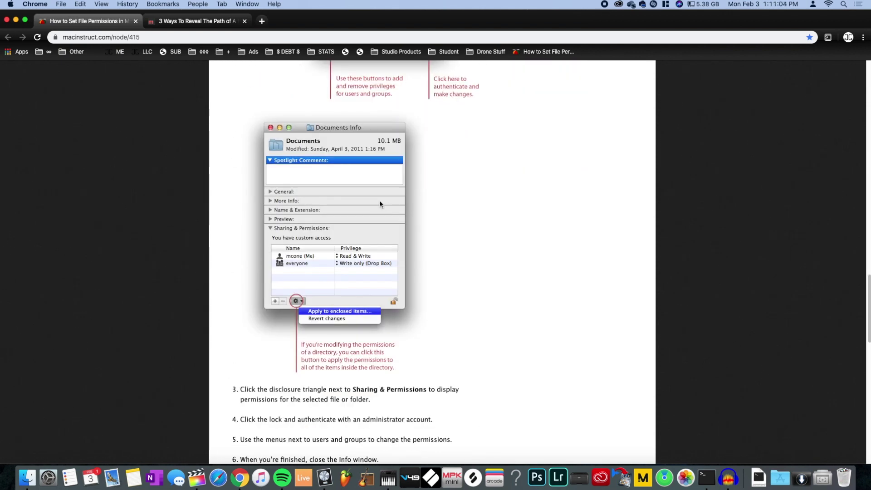
scroll(373, 209, down, 8)
scroll(335, 209, up, 10)
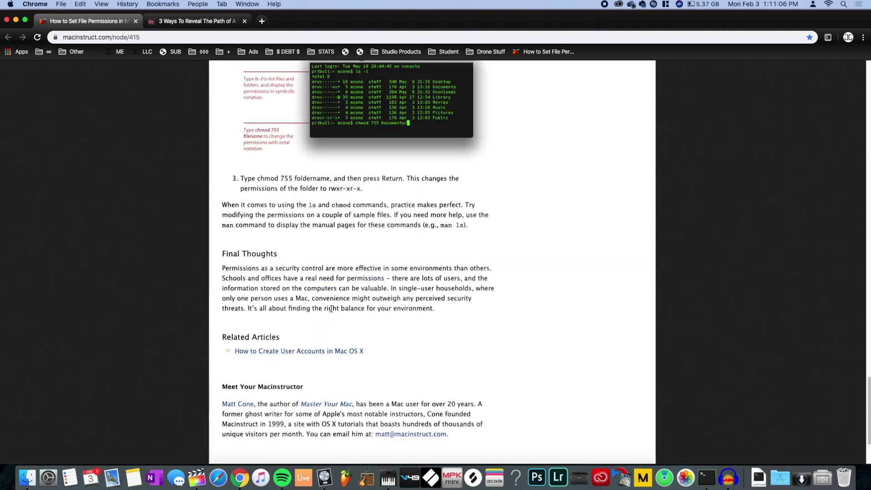
scroll(334, 210, up, 15)
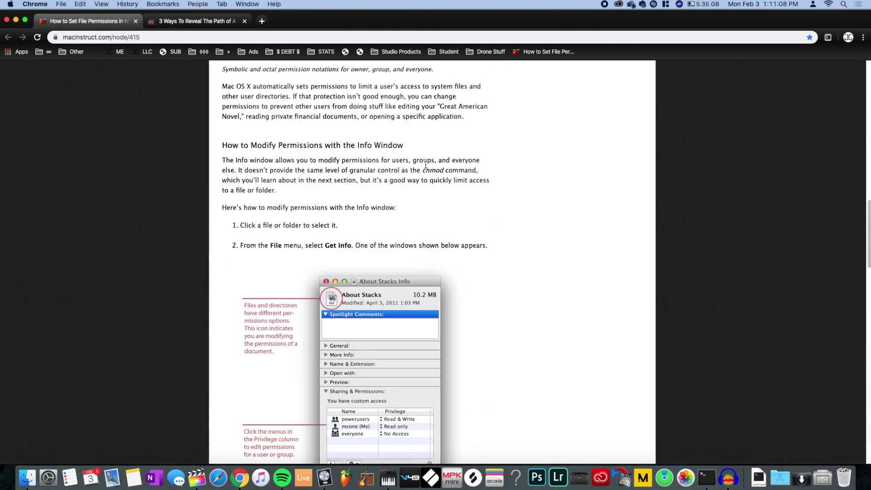
scroll(501, 246, up, 5)
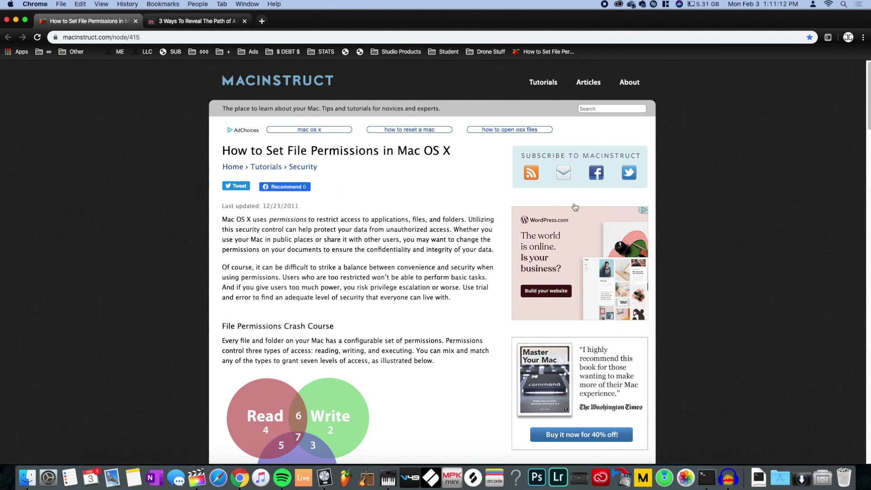
scroll(379, 222, down, 1)
scroll(379, 223, down, 20)
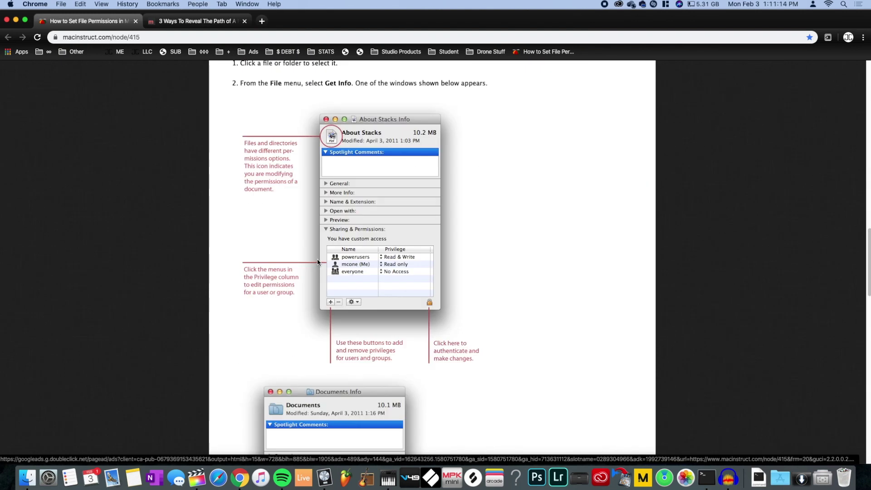
scroll(315, 264, down, 15)
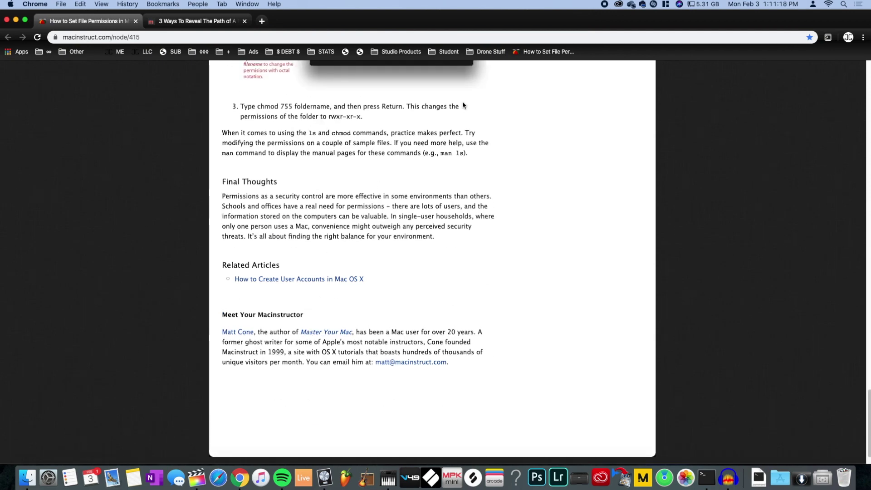
scroll(403, 246, up, 20)
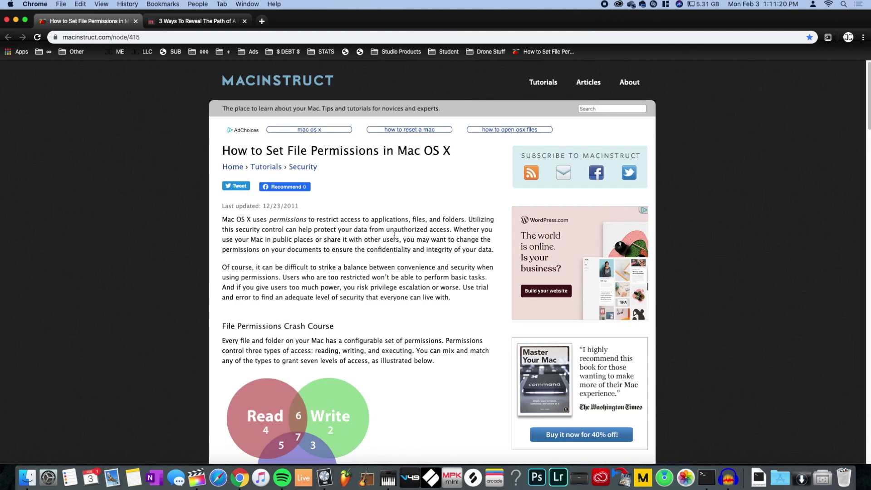
scroll(399, 235, down, 3)
scroll(397, 232, down, 10)
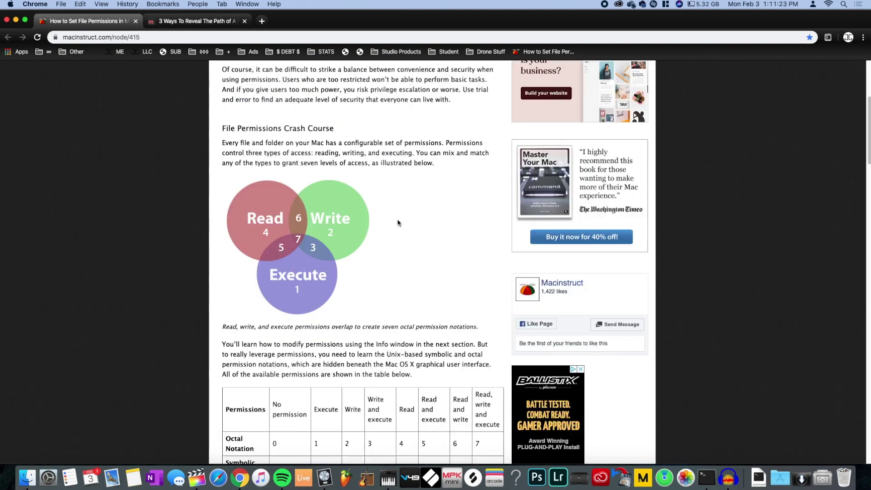
scroll(394, 231, down, 3)
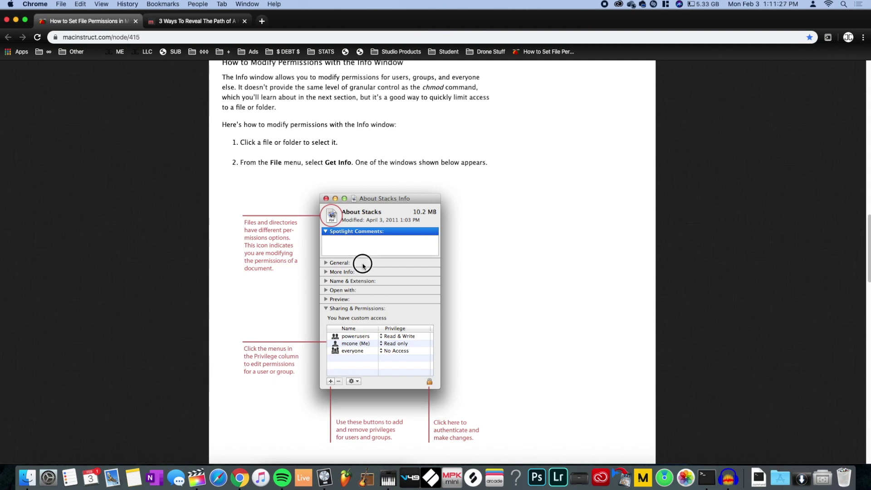
scroll(371, 330, down, 1)
scroll(371, 331, down, 12)
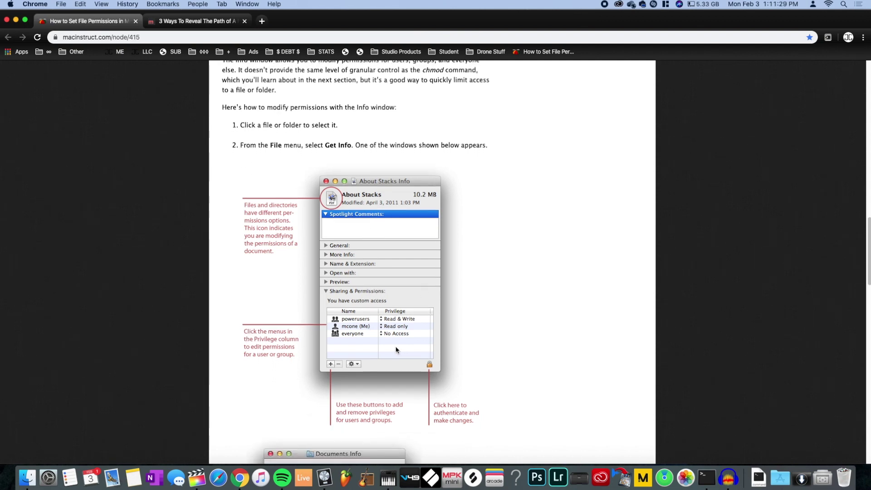
scroll(361, 338, down, 15)
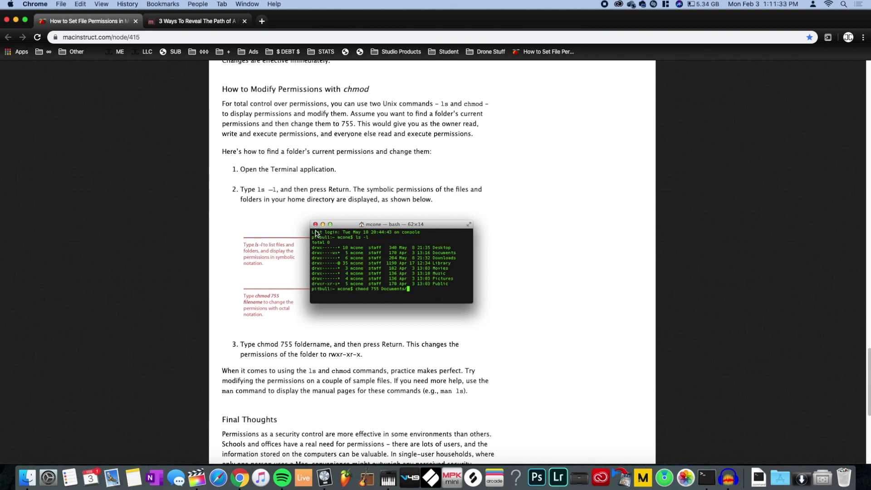
click(17, 20)
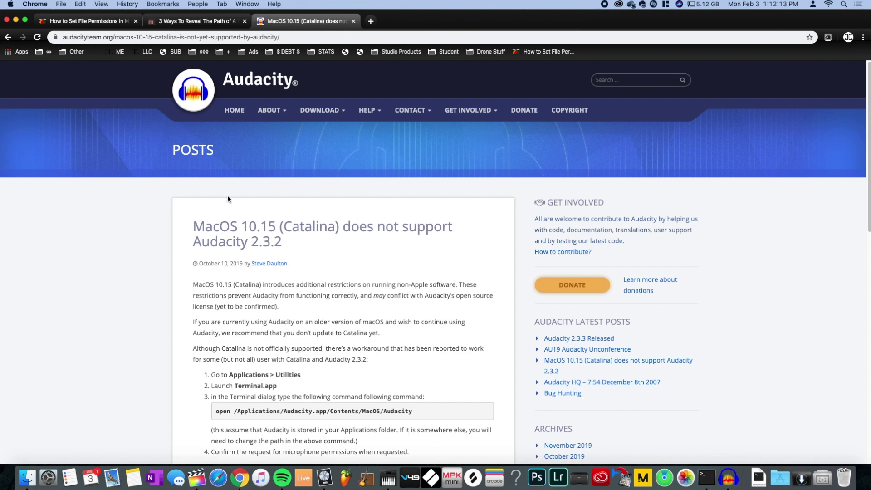
Read through the audacityteam.org post on Catalina and Audacity 2.3.2.
scroll(227, 199, down, 2)
scroll(281, 222, down, 2)
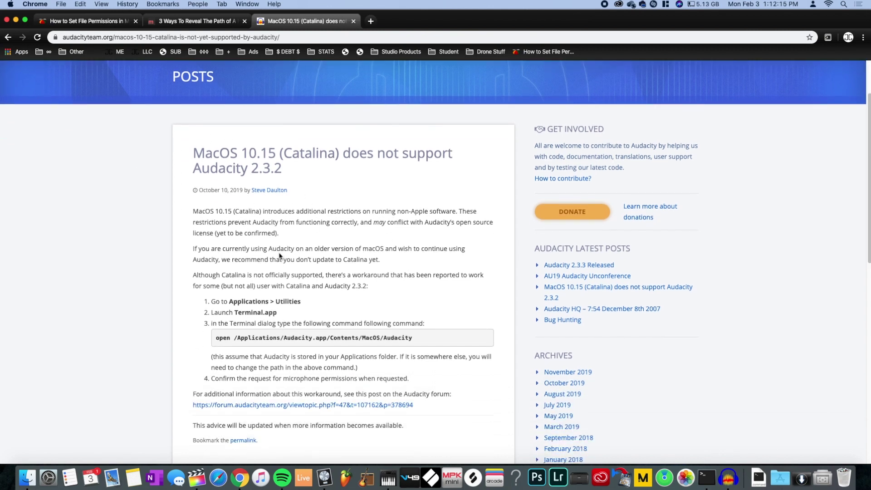
scroll(280, 256, down, 1)
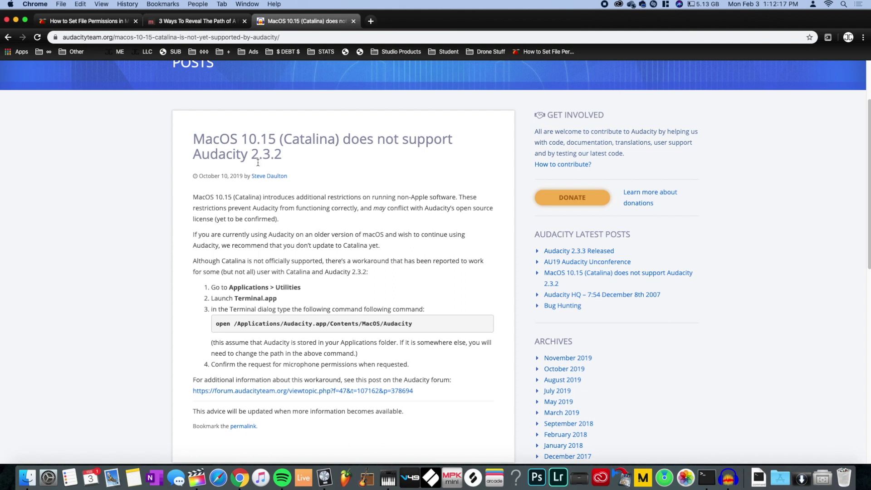
scroll(294, 182, down, 2)
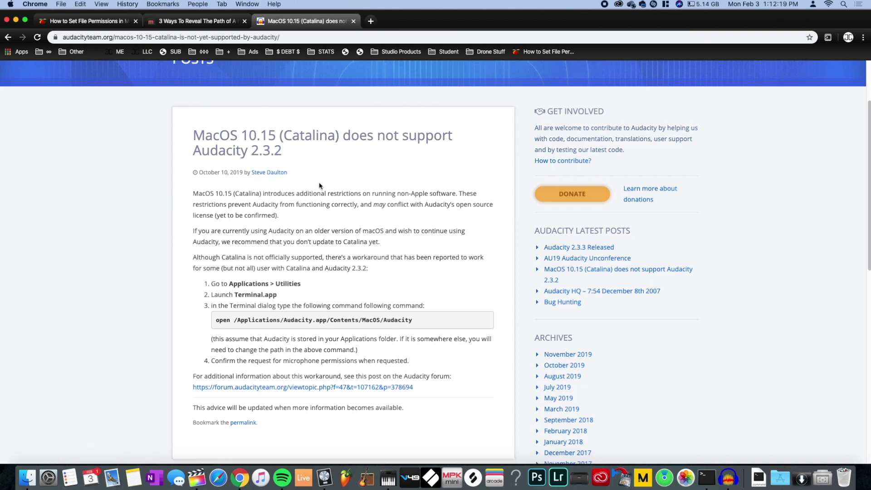
scroll(286, 232, down, 2)
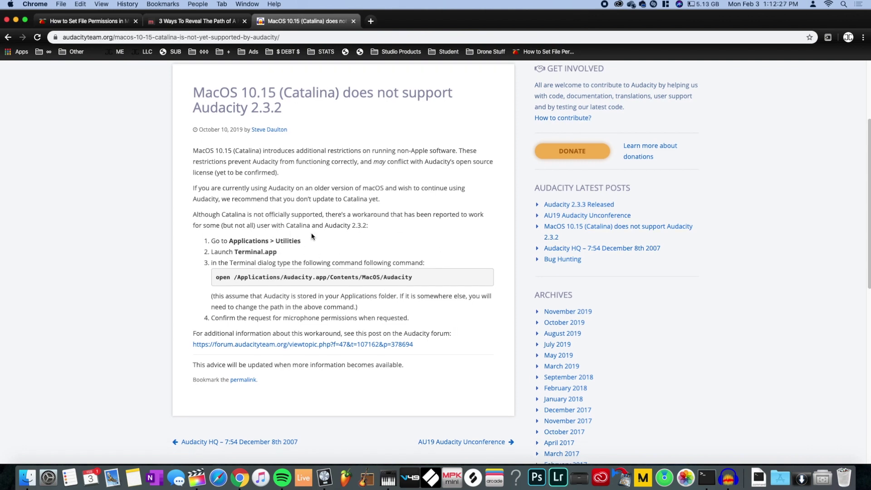
scroll(296, 215, down, 3)
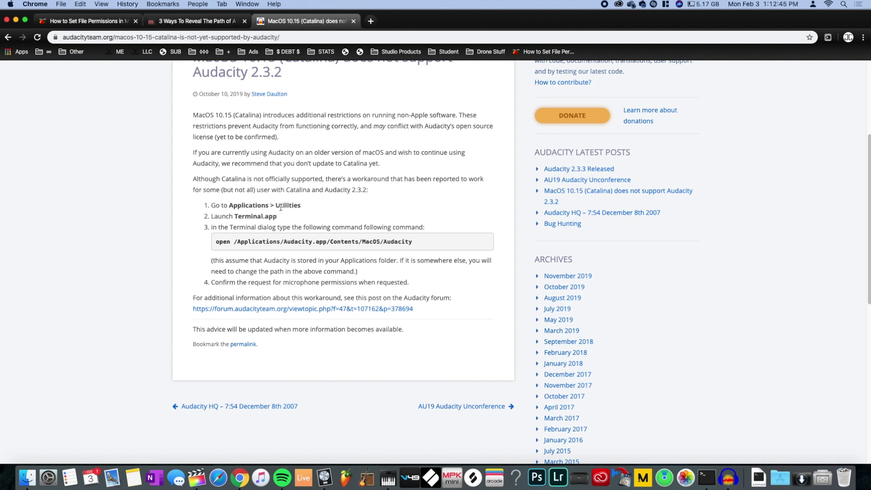
scroll(281, 207, up, 2)
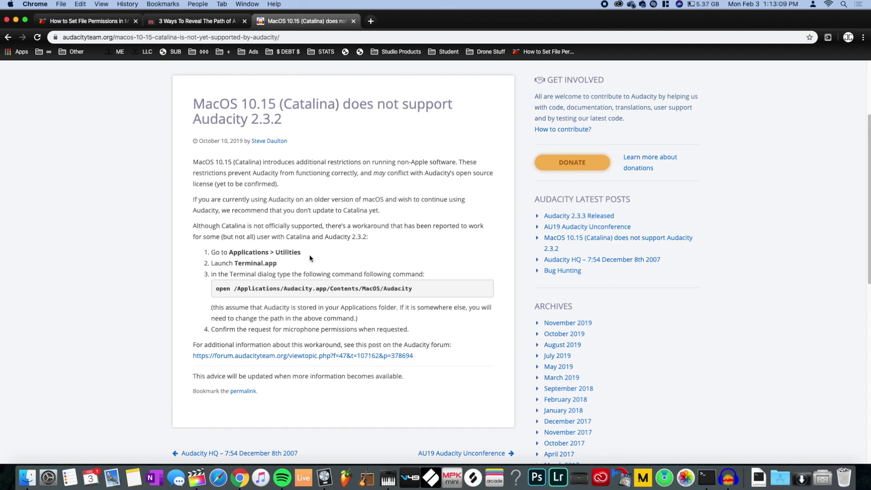
scroll(373, 390, down, 1)
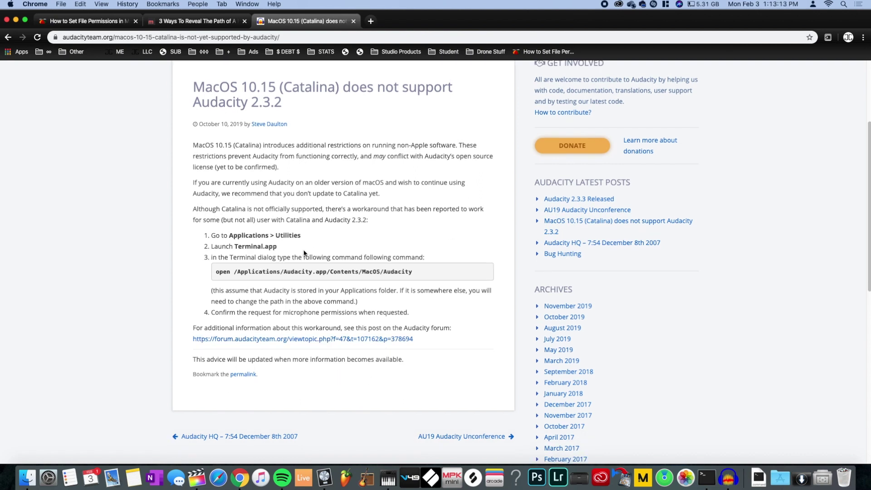
Select the post's open /Applications/Audacity.app/Contents/MacOS/Audacity command, then bring up Audacity's Dock quit options.
drag(219, 273, 416, 274)
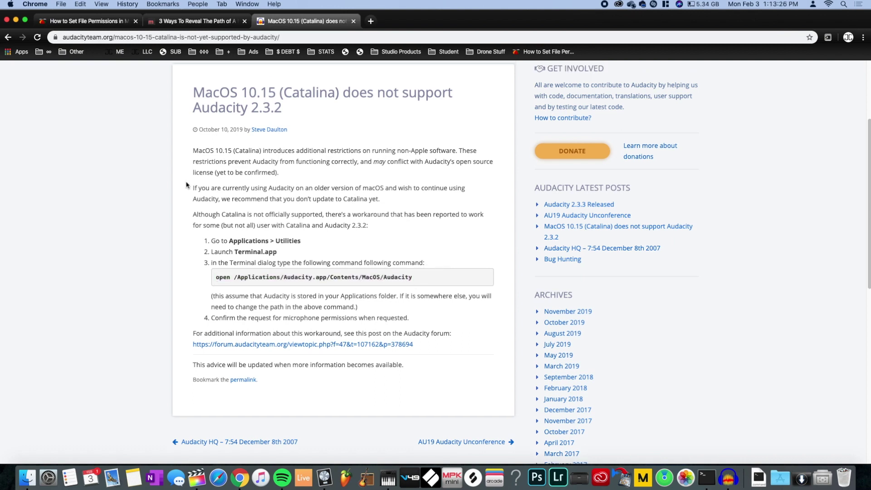
scroll(187, 184, down, 1)
scroll(300, 213, up, 3)
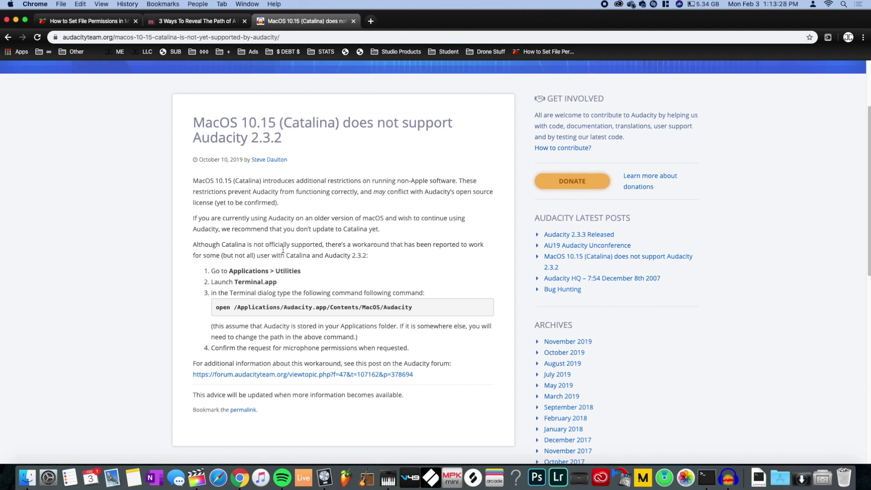
drag(229, 282, 268, 283)
click(231, 300)
drag(218, 308, 432, 306)
key(super+c)
click(431, 306)
scroll(401, 235, down, 10)
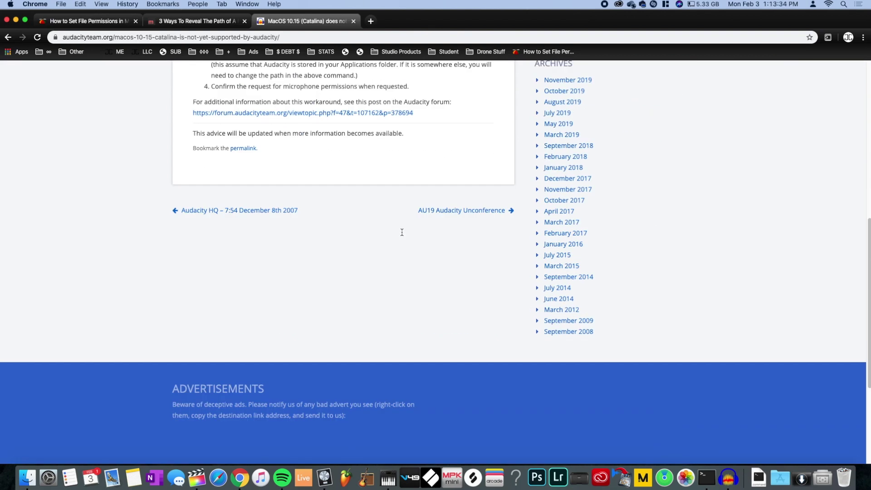
right_click(729, 485)
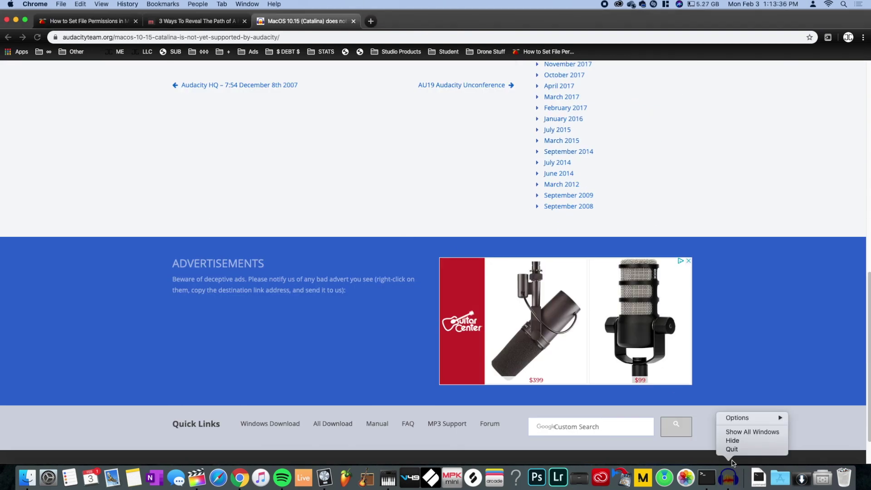
Quit Audacity and Terminal from their Dock menus.
click(732, 449)
right_click(725, 480)
key(Escape)
right_click(726, 480)
click(735, 451)
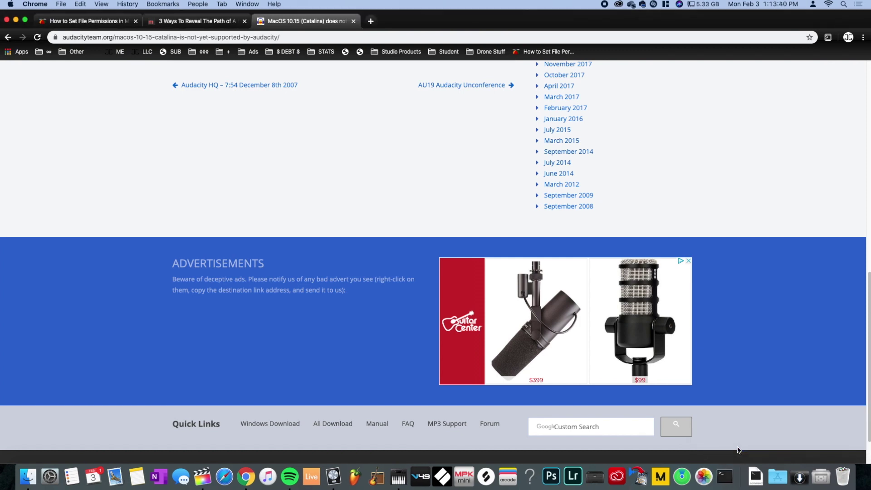
Open Terminal via Spotlight and run the pasted open command to relaunch Audacity.
key(super+space)
text(term)
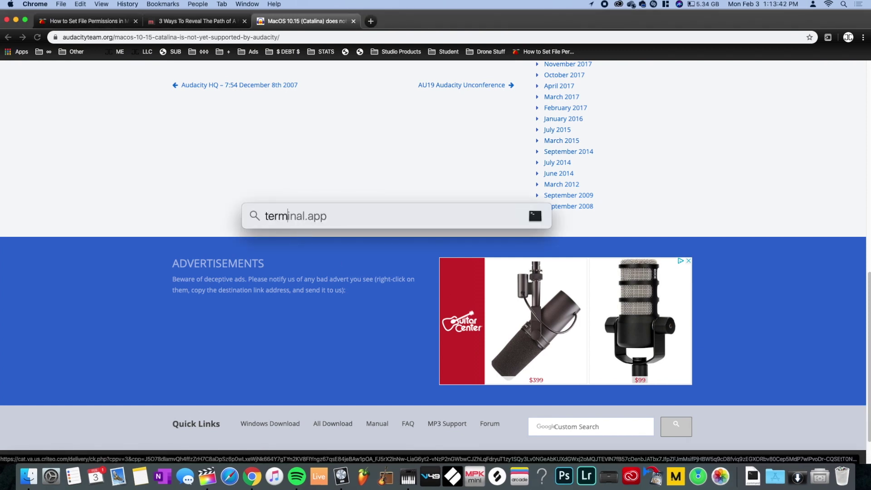
key(Return)
key(super+v)
key(Return)
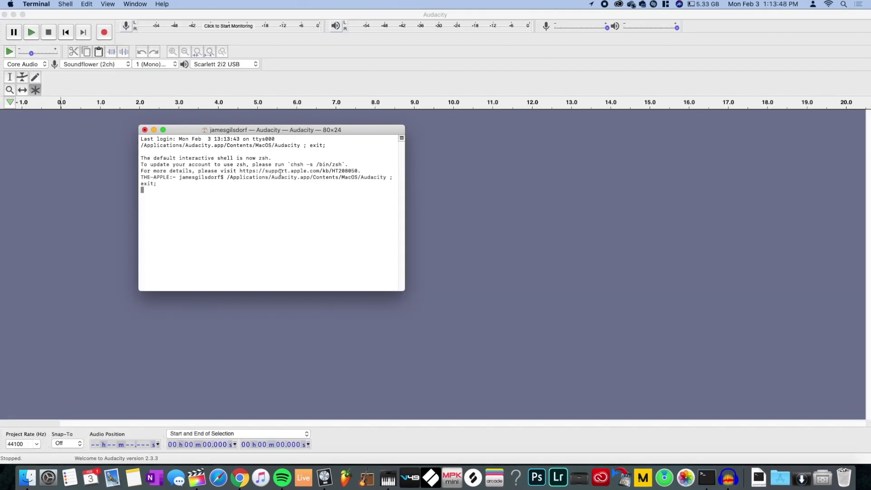
Record a brief mono test take in Audacity from the Scarlett 2i2 input.
click(85, 219)
click(756, 482)
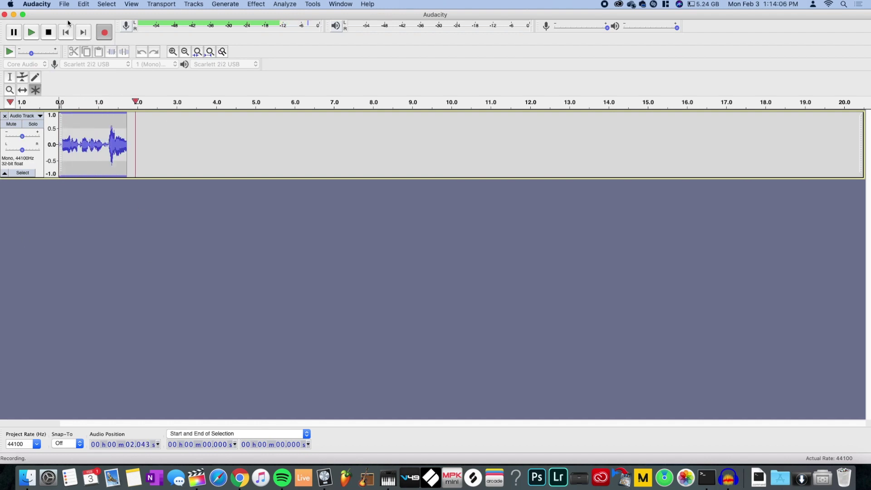
click(48, 32)
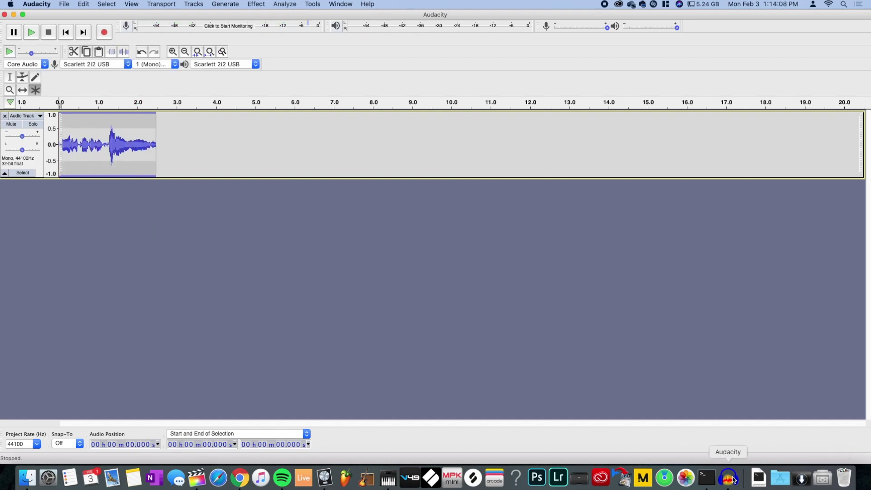
Quit Terminal from the Dock and confirm terminating the running Audacity.
right_click(706, 477)
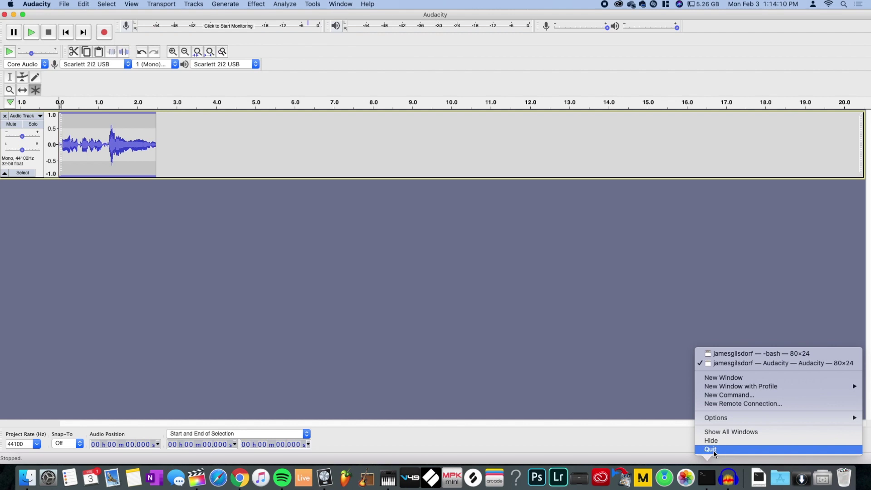
click(712, 449)
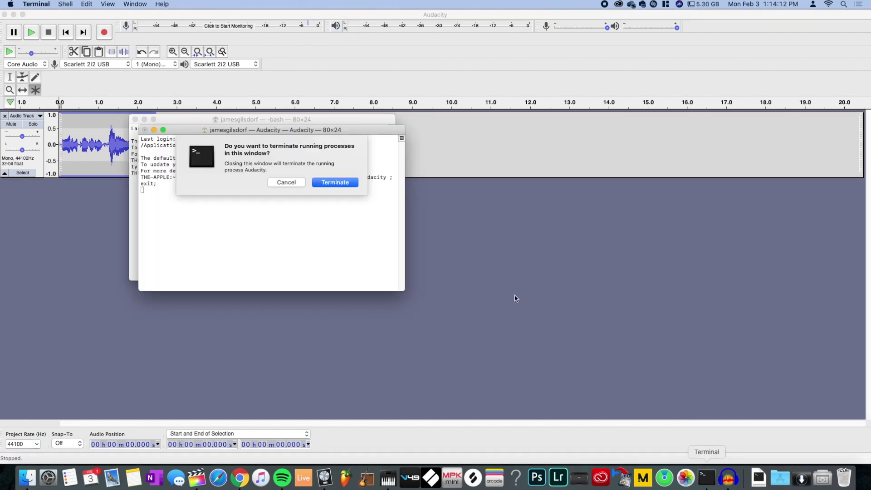
click(339, 182)
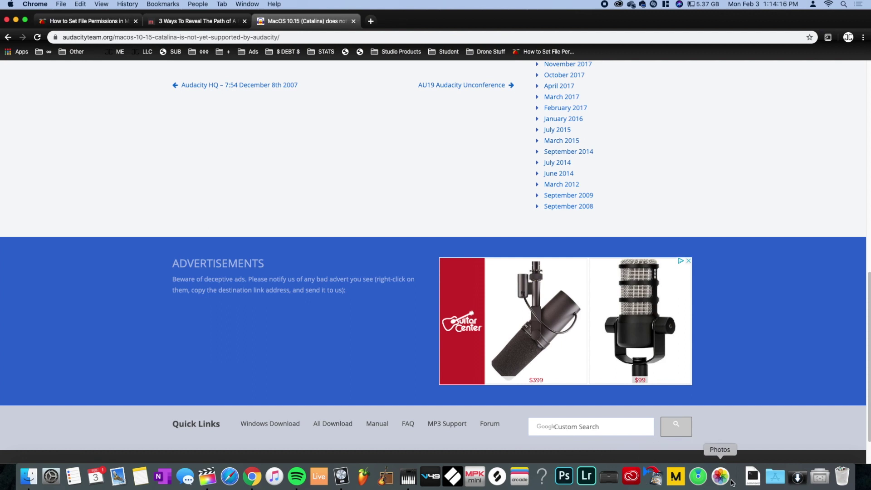
Relaunch Audacity through Aud123.command in the Dock, dismiss Crash Recovery, and minimize the new window.
click(750, 483)
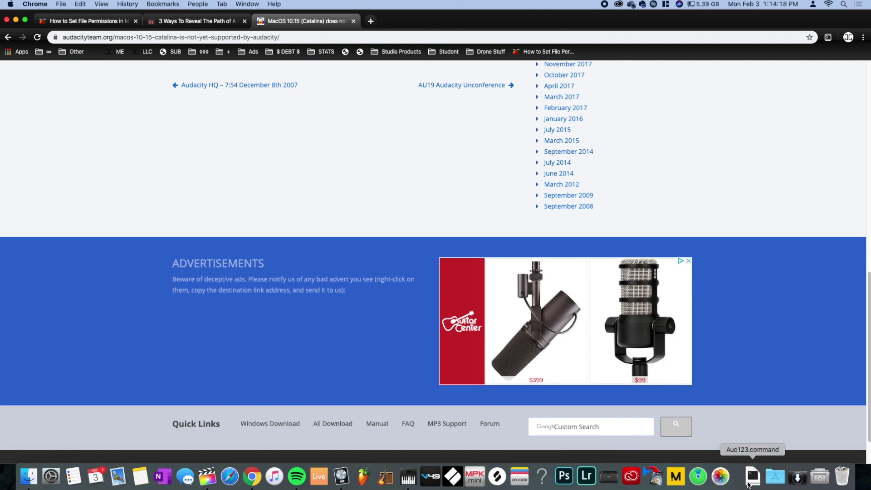
click(728, 477)
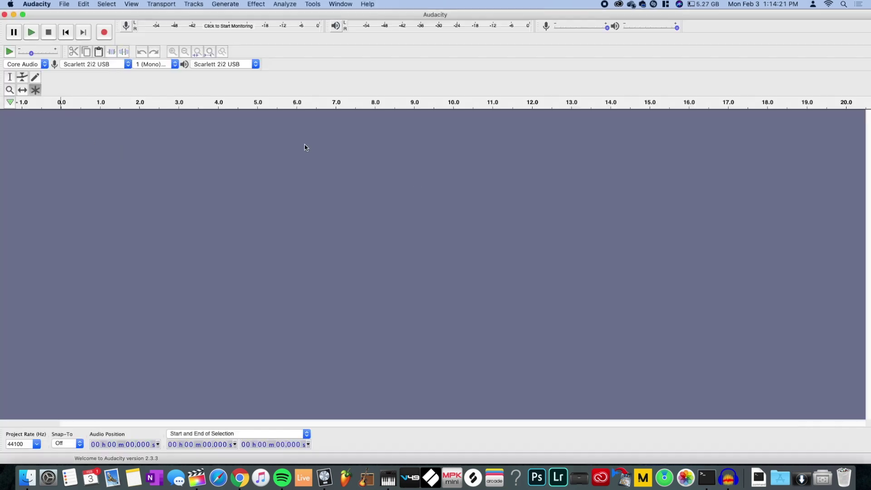
click(387, 228)
click(13, 15)
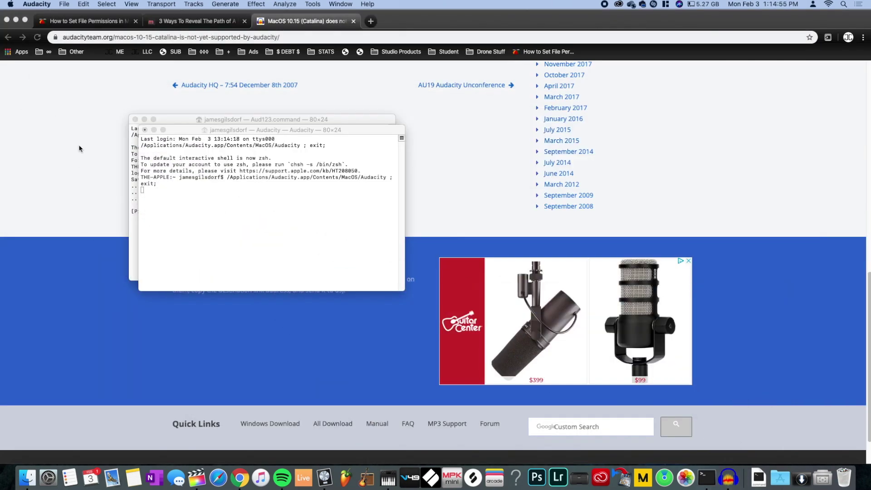
Close the audacityteam.org Catalina post tab in Chrome.
click(78, 147)
scroll(198, 134, up, 15)
scroll(198, 134, down, 20)
scroll(200, 135, up, 3)
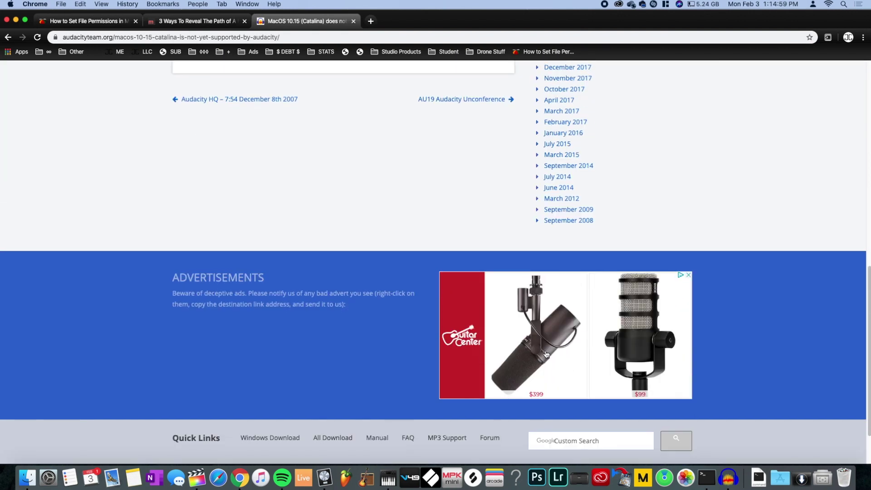
scroll(244, 242, up, 15)
scroll(164, 188, down, 15)
scroll(164, 188, up, 15)
click(353, 20)
Delete the file-permissions bookmark from Chrome's bookmarks bar.
scroll(264, 112, up, 10)
scroll(267, 188, down, 3)
scroll(265, 187, up, 6)
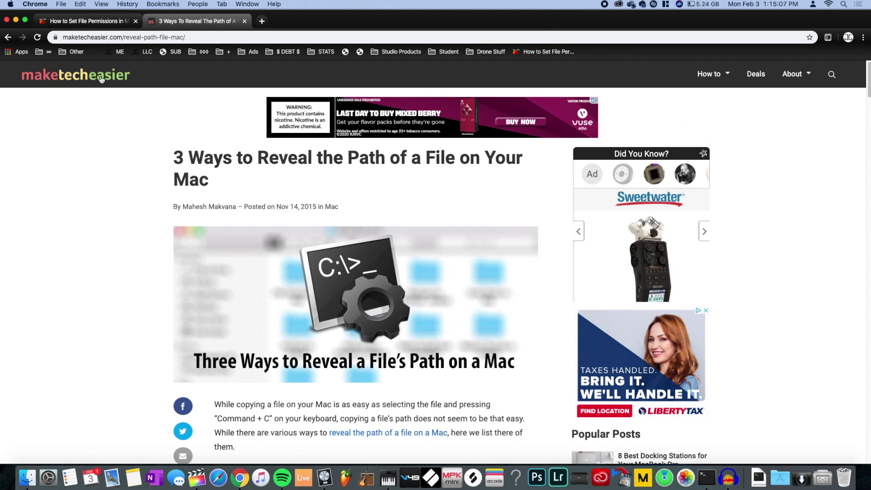
scroll(308, 202, down, 5)
scroll(308, 202, down, 7)
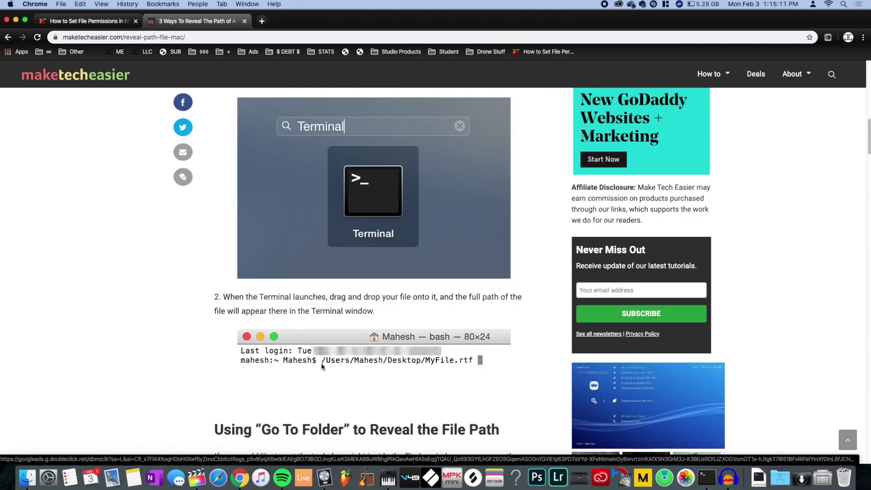
scroll(471, 365, down, 2)
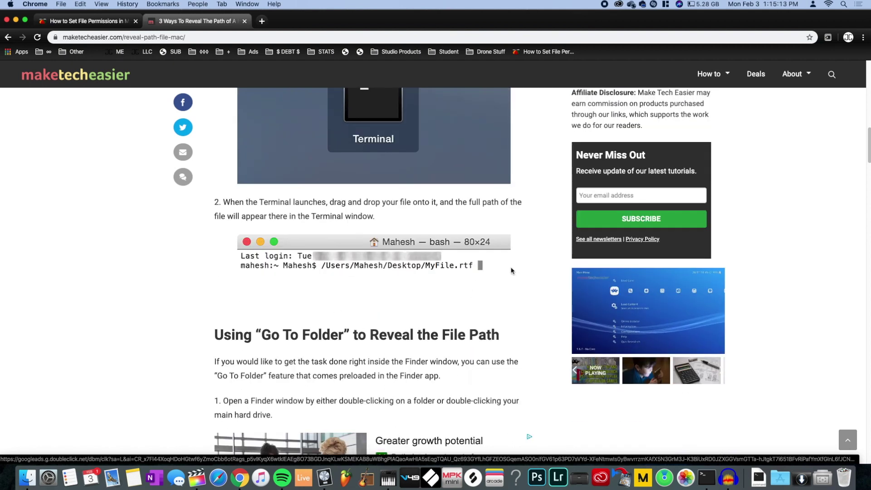
right_click(550, 52)
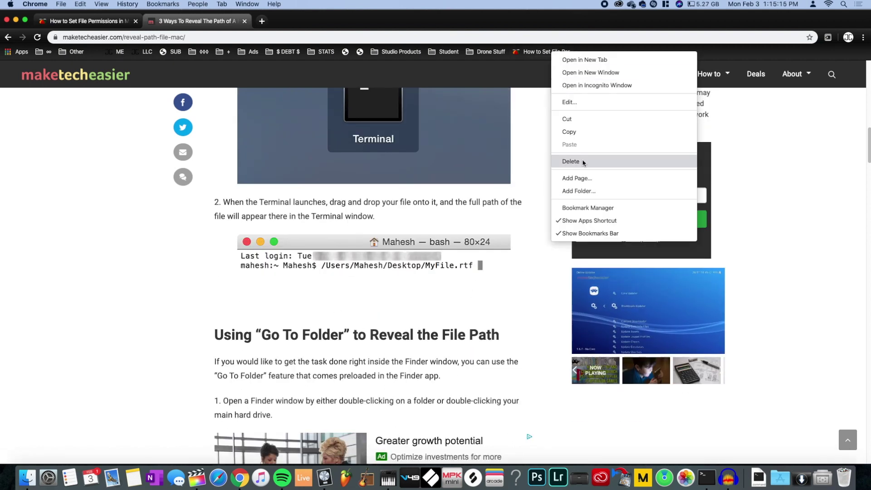
click(189, 167)
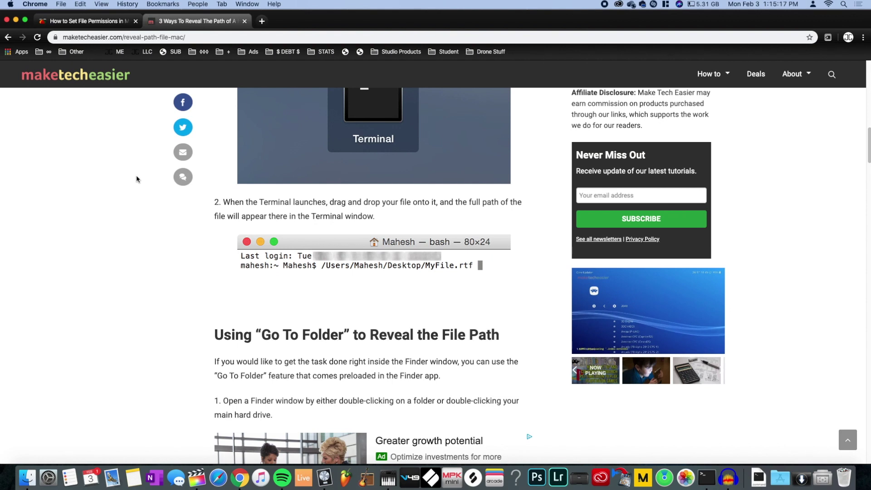
Return to the How to Set File Permissions tab, then bring Logic Pro X to the front.
key(ctrl+shift+Tab)
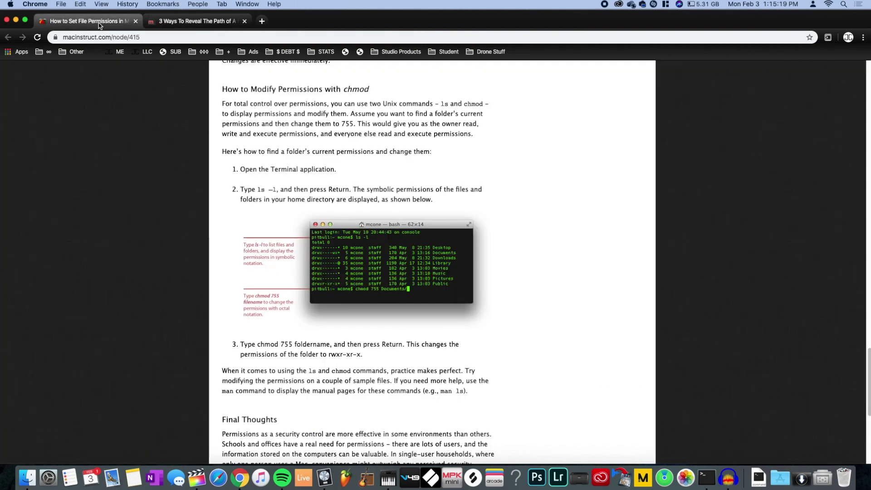
scroll(181, 170, down, 5)
scroll(181, 176, up, 20)
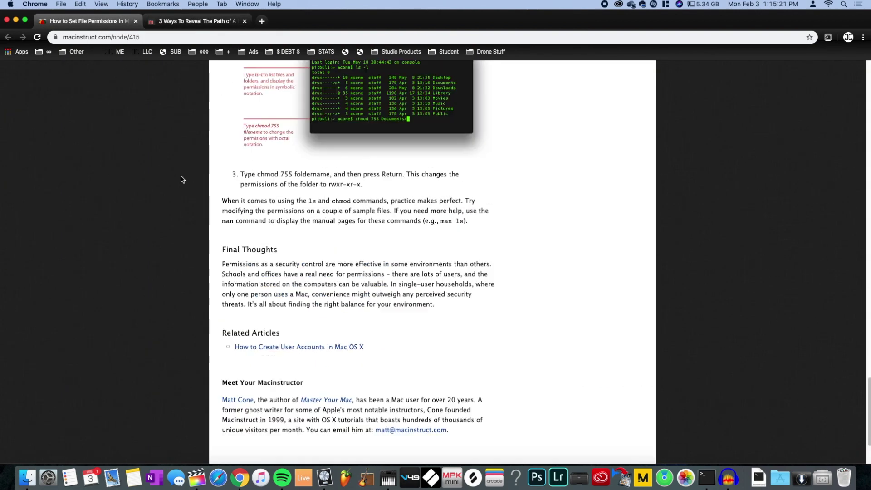
scroll(181, 175, down, 5)
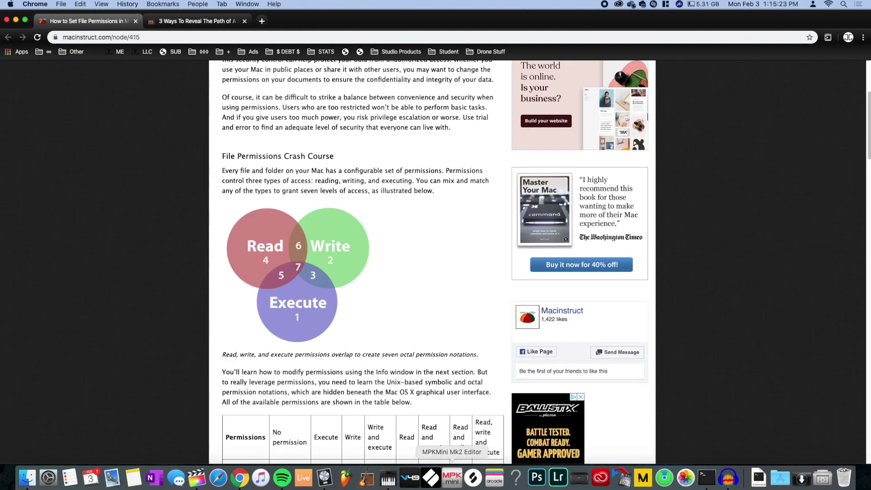
click(324, 476)
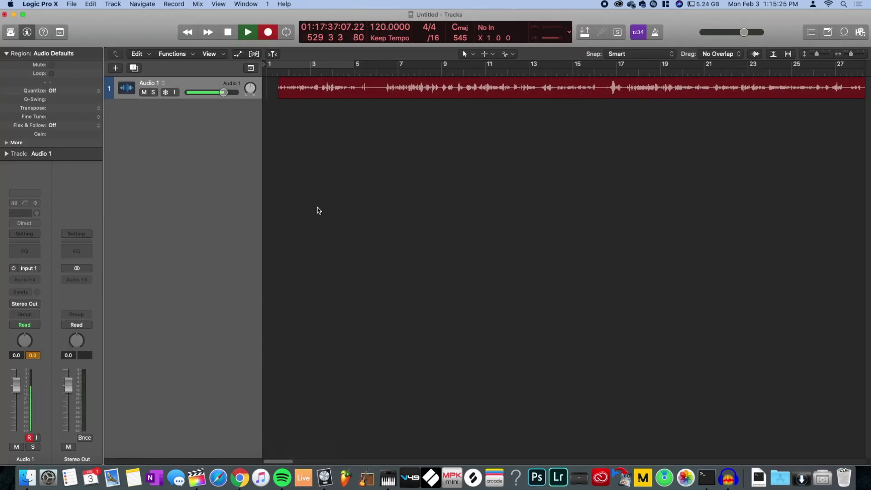